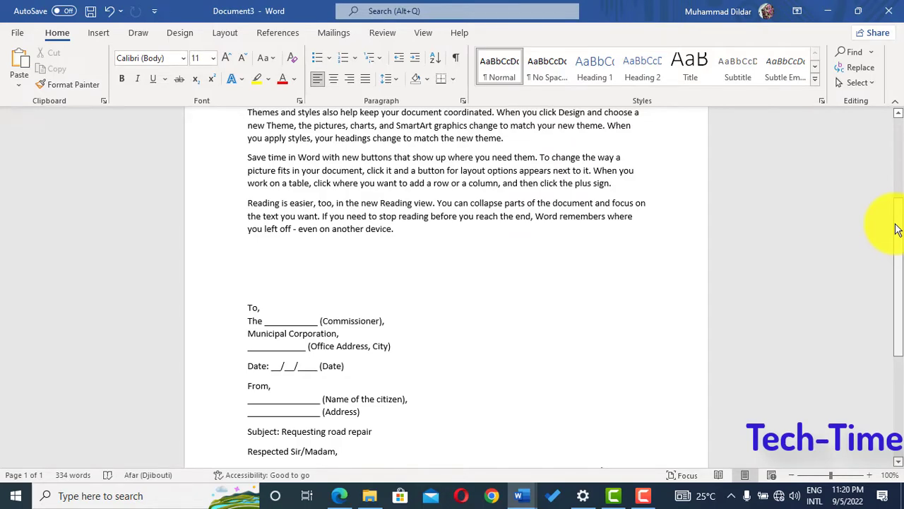
# Add the closing "Yours sincerely" at the right-hand side of the page, below the letter's last paragraph.
pyautogui.scroll(-5, 894, 240)
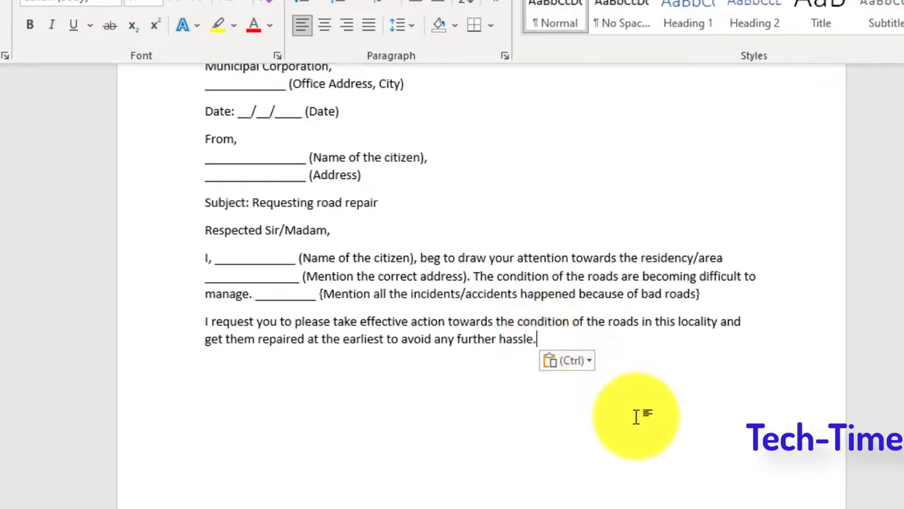
pyautogui.press('Return')
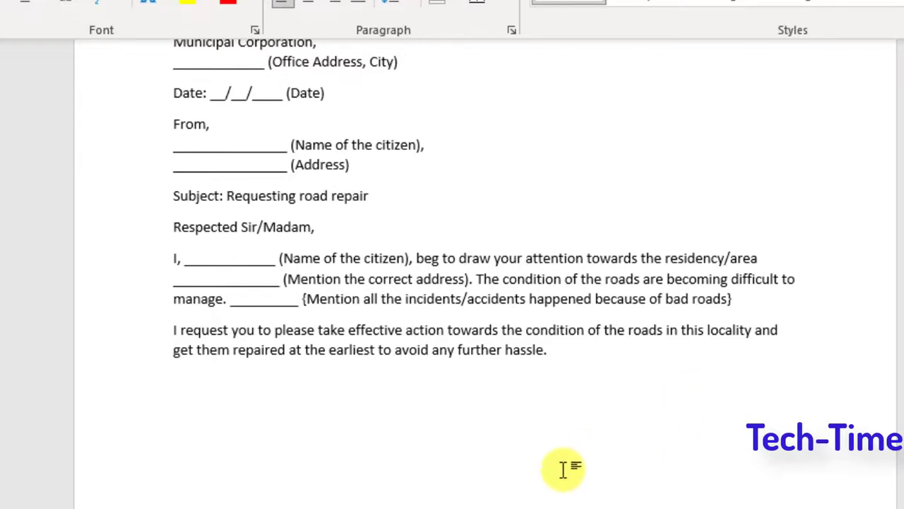
pyautogui.write('Yours sincerely')
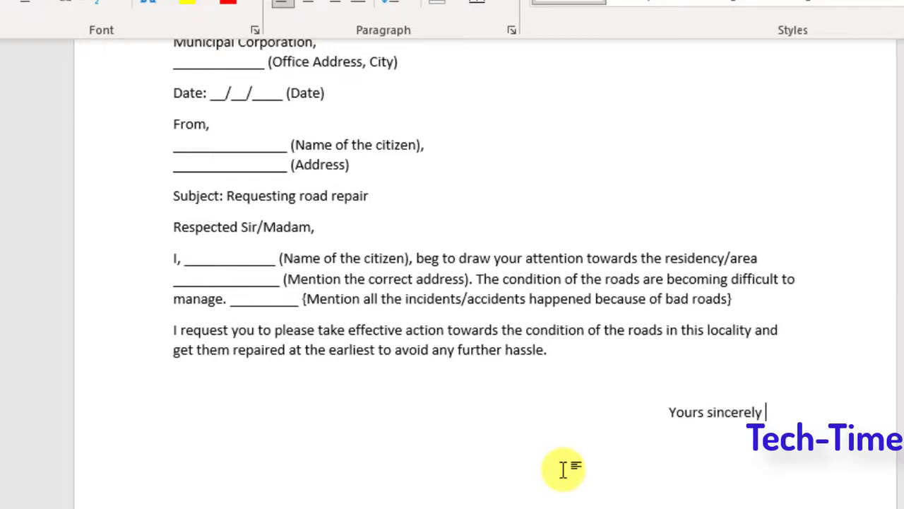
pyautogui.press('Return')
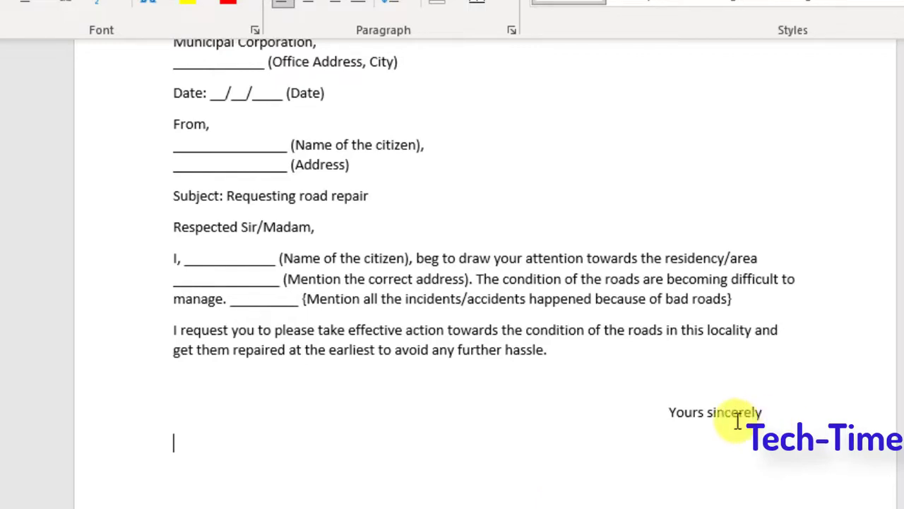
pyautogui.doubleClick(681, 444)
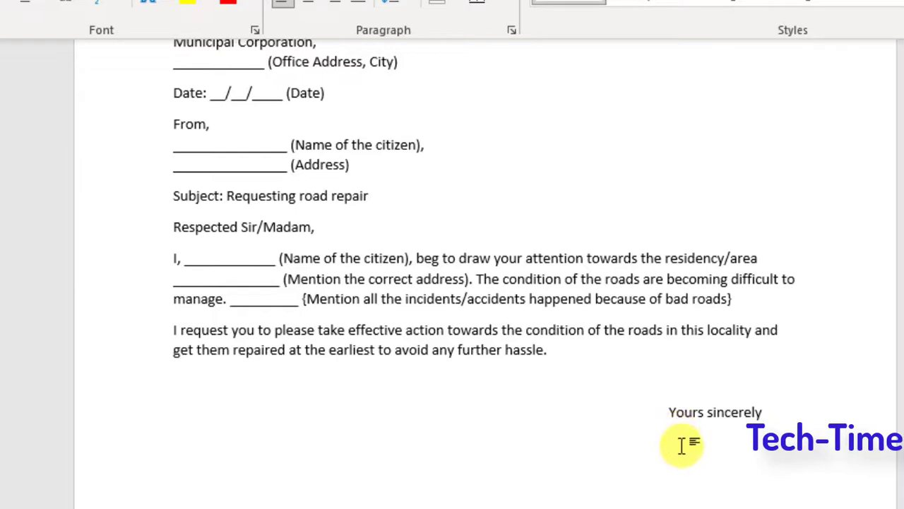
# Start a new line after "to avoid any further hassle." and indent it by two tab stops.
pyautogui.click(550, 349)
pyautogui.press('Return')
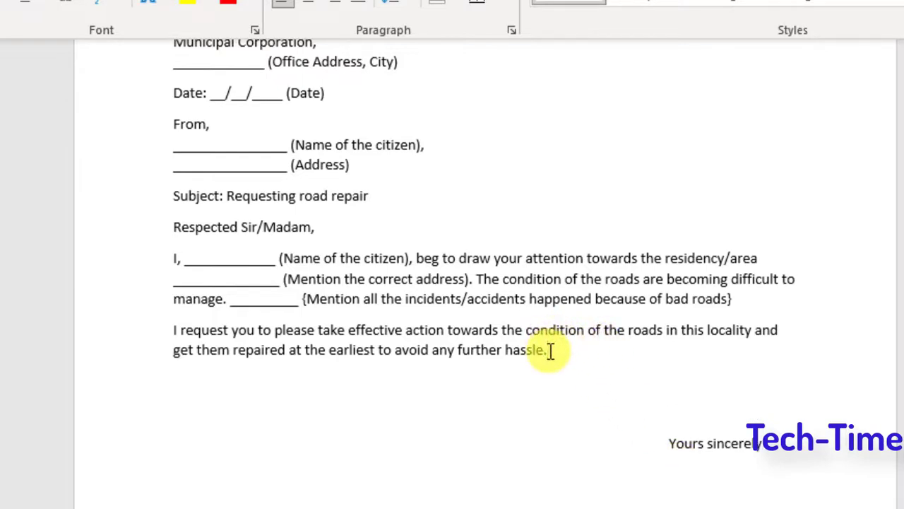
pyautogui.press('Tab')
pyautogui.press('Tab')
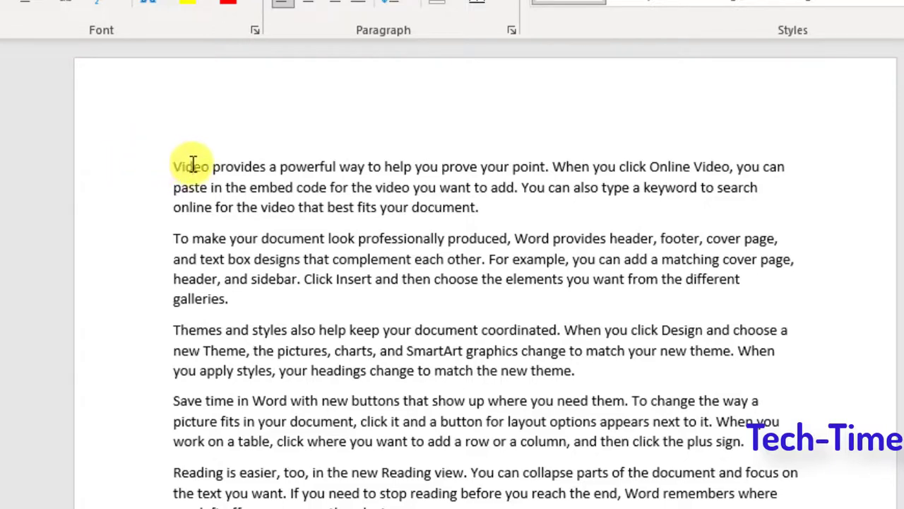
# Select the first line of the document and extend the selection to its paragraph and the whole document.
pyautogui.click(138, 172)
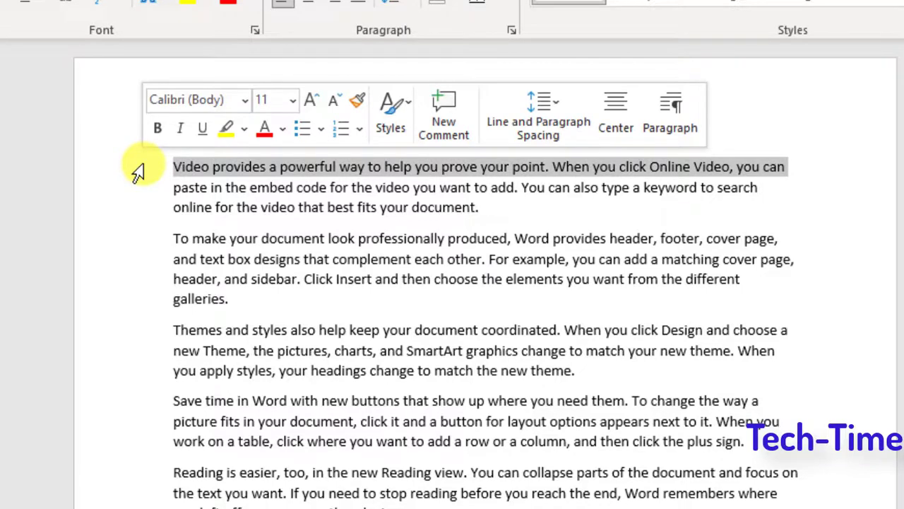
pyautogui.doubleClick(137, 171)
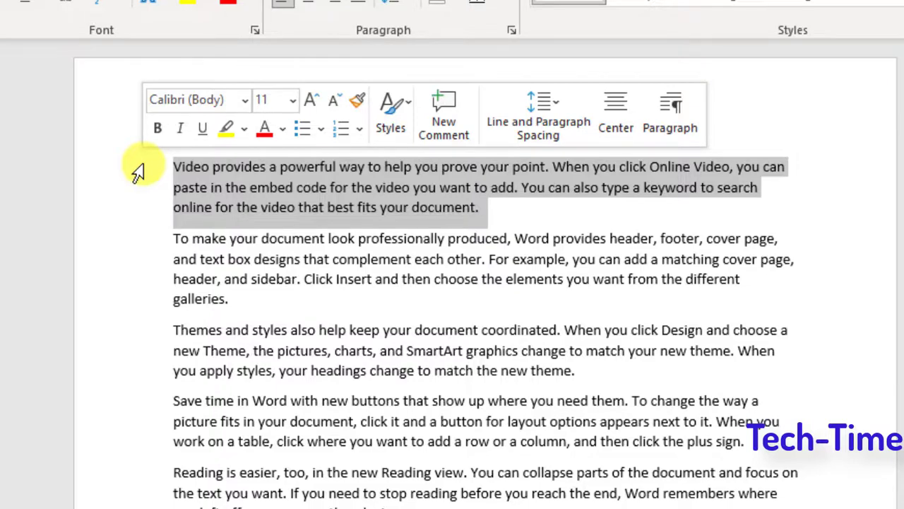
pyautogui.tripleClick(138, 171)
pyautogui.scroll(-10, 138, 172)
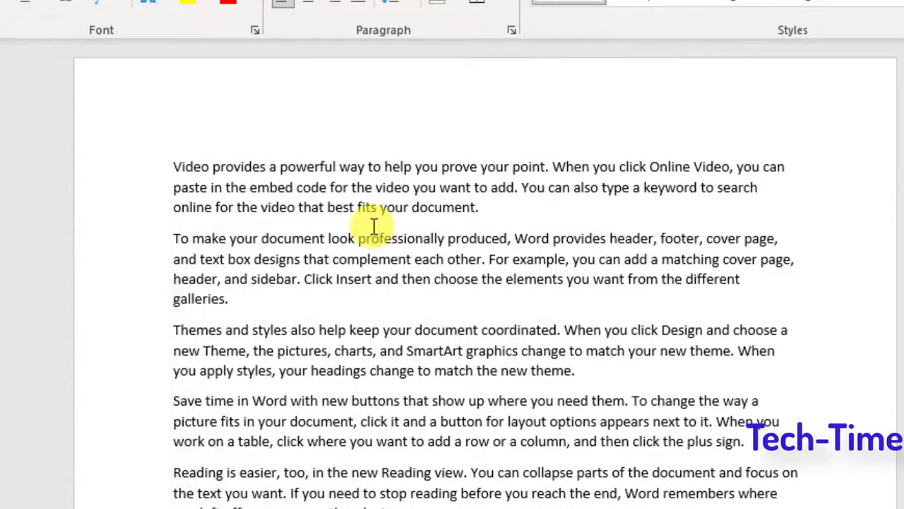
# Delete "fits your document." from the end of the first paragraph, character by character.
pyautogui.click(483, 206)
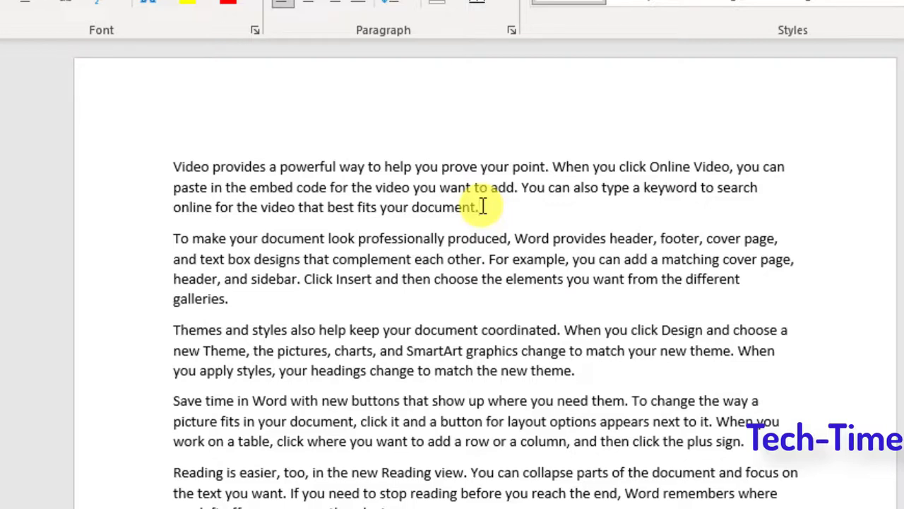
pyautogui.press('BackSpace')
pyautogui.press('BackSpace')
pyautogui.press('BackSpace')
pyautogui.press('BackSpace')
pyautogui.press('BackSpace')
pyautogui.press('BackSpace')
pyautogui.press('BackSpace')
pyautogui.press('BackSpace')
pyautogui.press('BackSpace')
pyautogui.press('BackSpace')
pyautogui.press('BackSpace')
pyautogui.press('BackSpace')
pyautogui.press('BackSpace')
pyautogui.press('BackSpace')
pyautogui.press('BackSpace')
pyautogui.press('BackSpace')
pyautogui.press('BackSpace')
pyautogui.press('BackSpace')
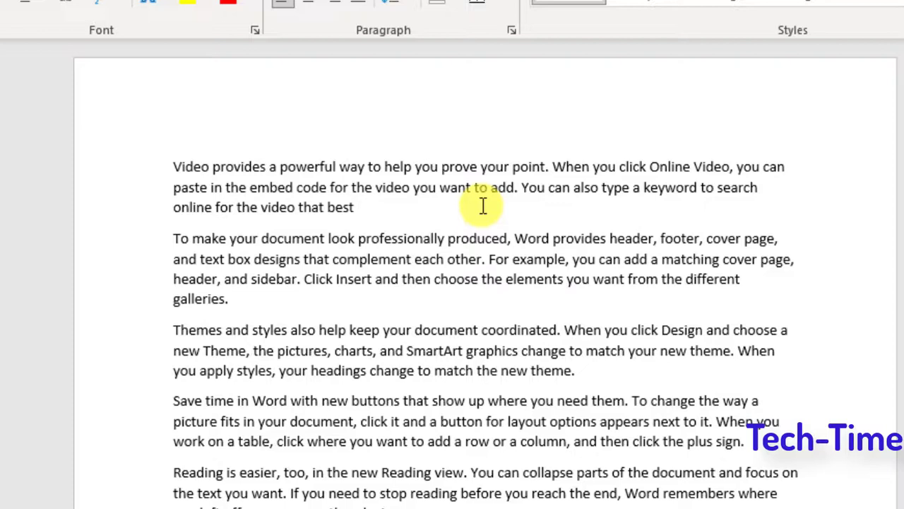
# Delete the first paragraph's ending "keyword to search online for the video that best" word by word.
pyautogui.hotkey('ctrl', 'BackSpace')
pyautogui.hotkey('ctrl', 'BackSpace')
pyautogui.hotkey('ctrl', 'BackSpace')
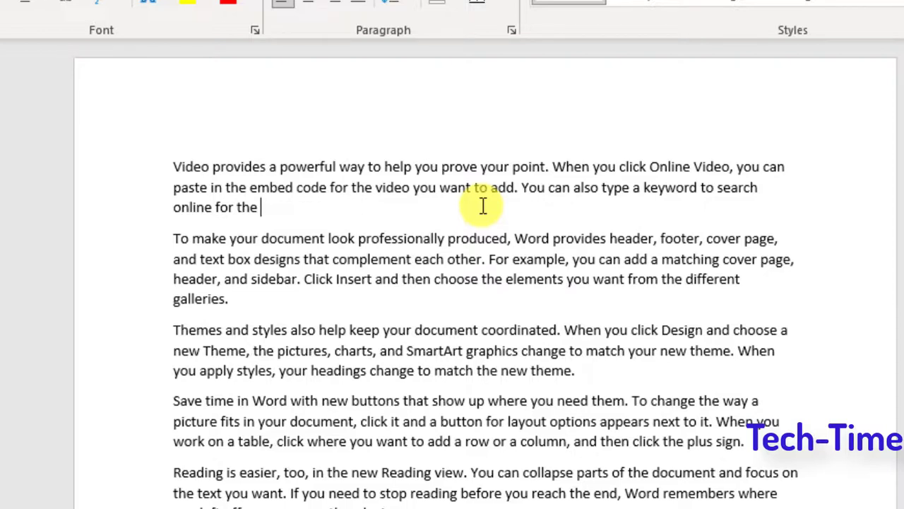
pyautogui.hotkey('ctrl', 'BackSpace')
pyautogui.hotkey('ctrl', 'BackSpace')
pyautogui.hotkey('ctrl', 'BackSpace')
pyautogui.hotkey('ctrl', 'BackSpace')
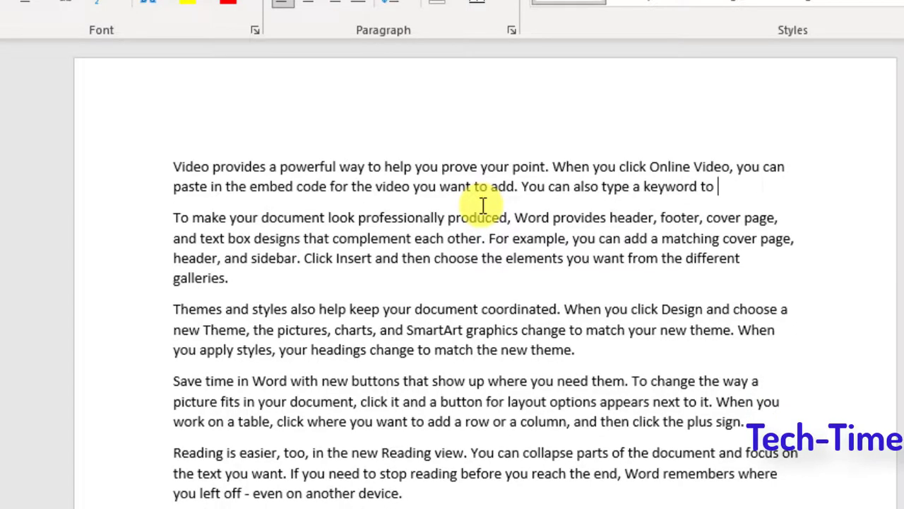
pyautogui.hotkey('ctrl', 'BackSpace')
pyautogui.hotkey('ctrl', 'BackSpace')
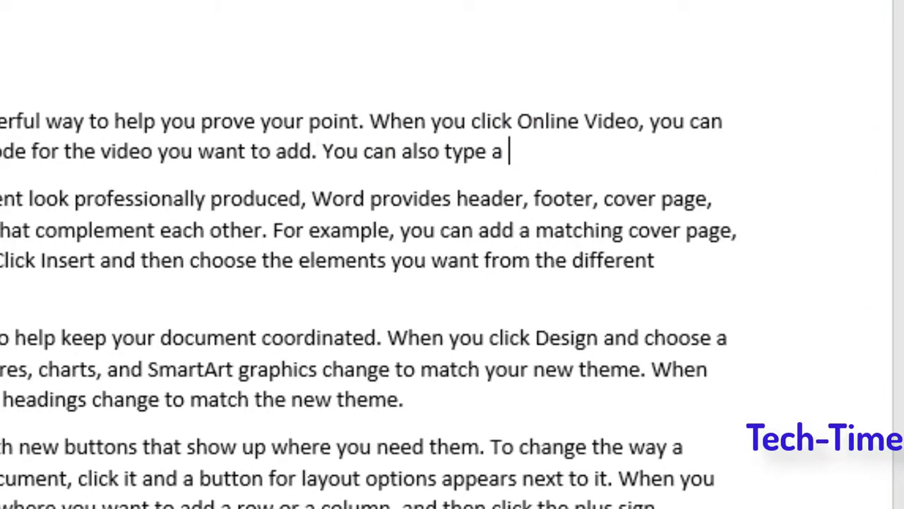
# End the first paragraph with a bold "document" and add a new paragraph "Here. I am using" with only "Here" in bold.
pyautogui.write('documen')
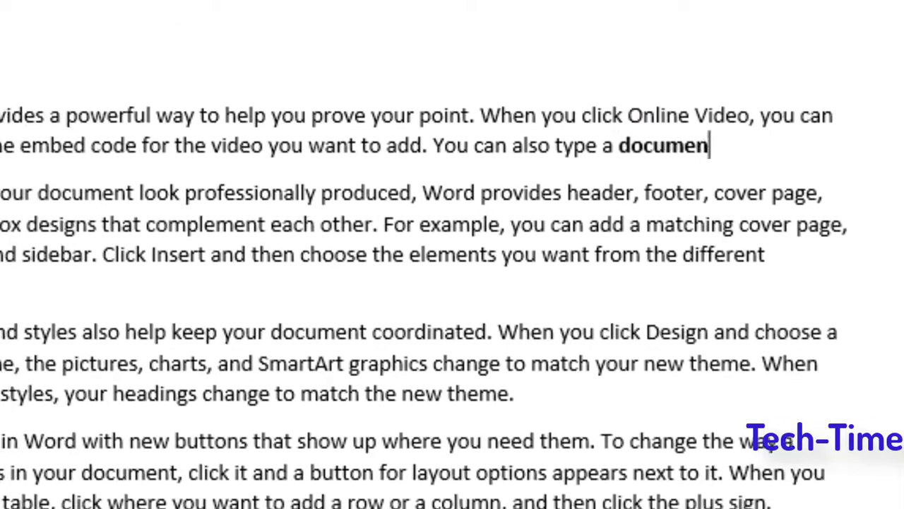
pyautogui.write('t')
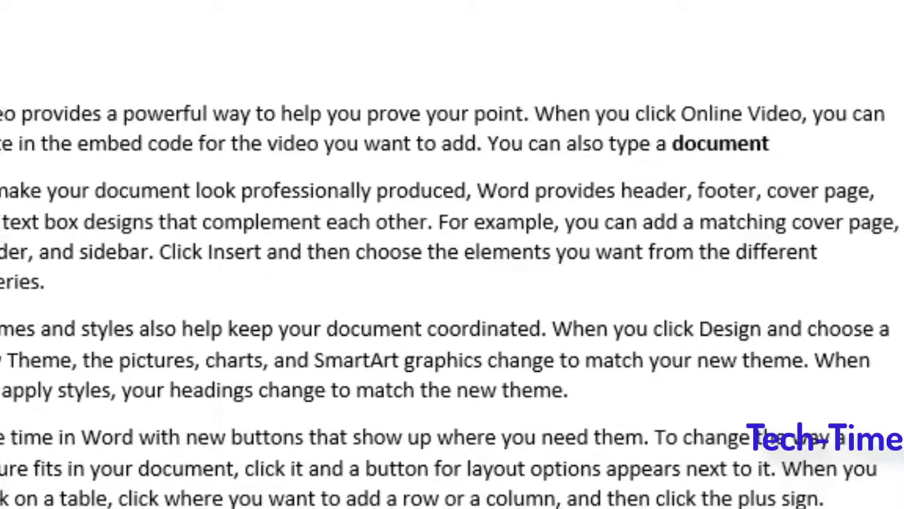
pyautogui.press('Return')
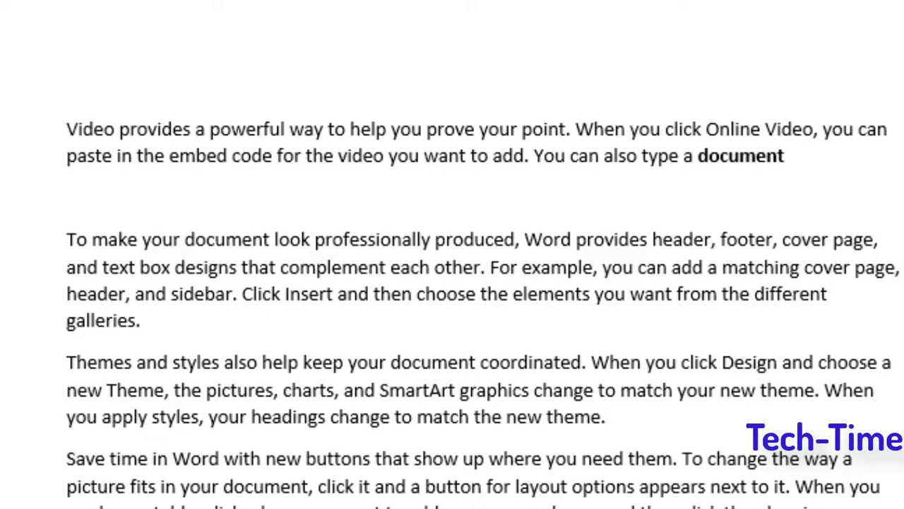
pyautogui.write('here')
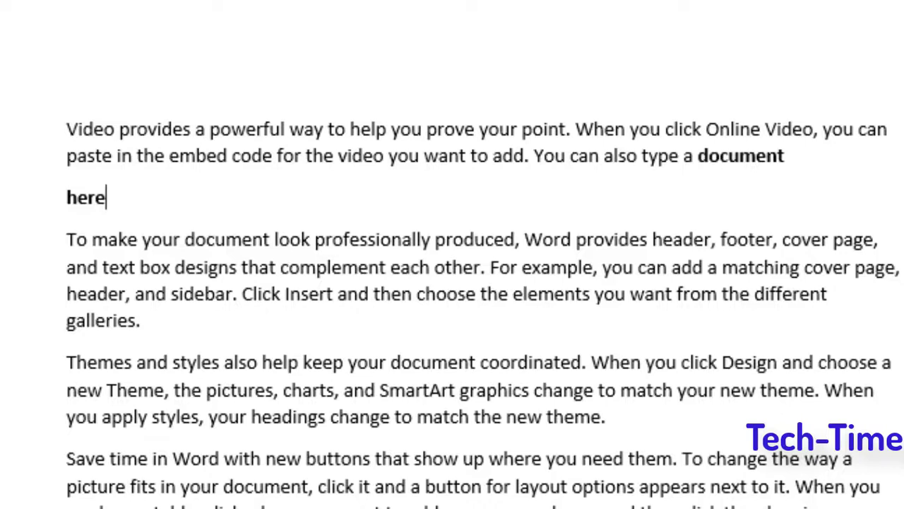
pyautogui.write('. I am using')
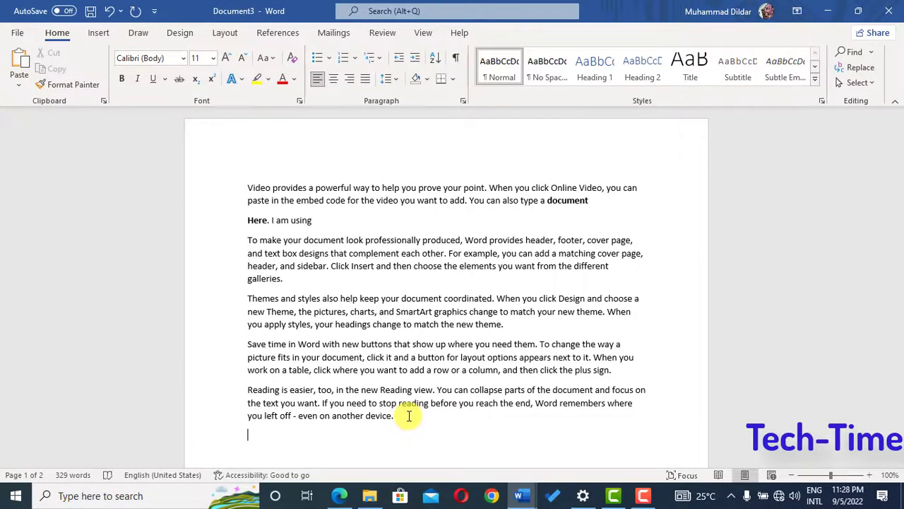
# Insert the current date on a new line below the "Reading is easier" paragraph.
pyautogui.press('Return')
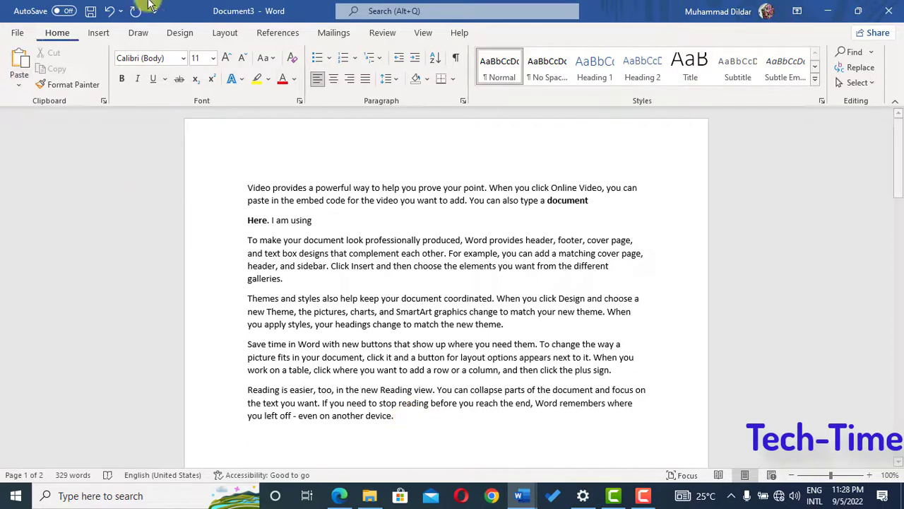
pyautogui.click(100, 33)
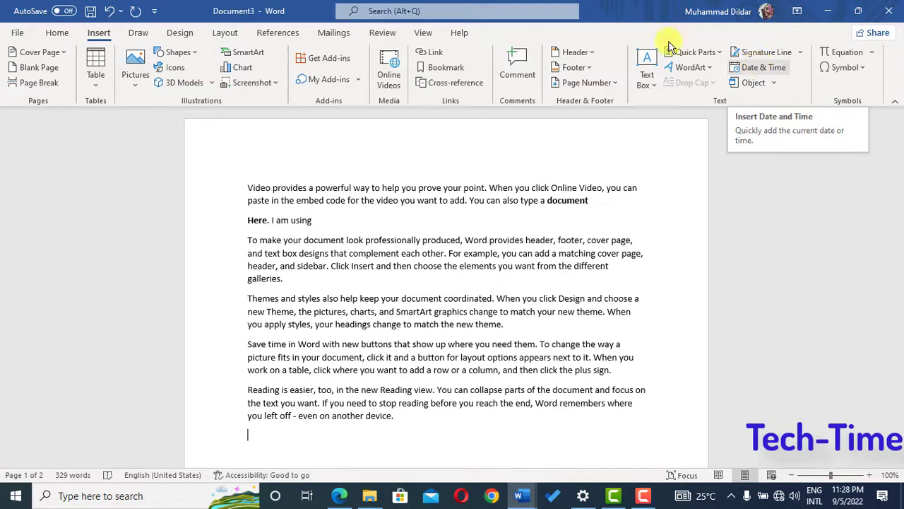
pyautogui.click(58, 34)
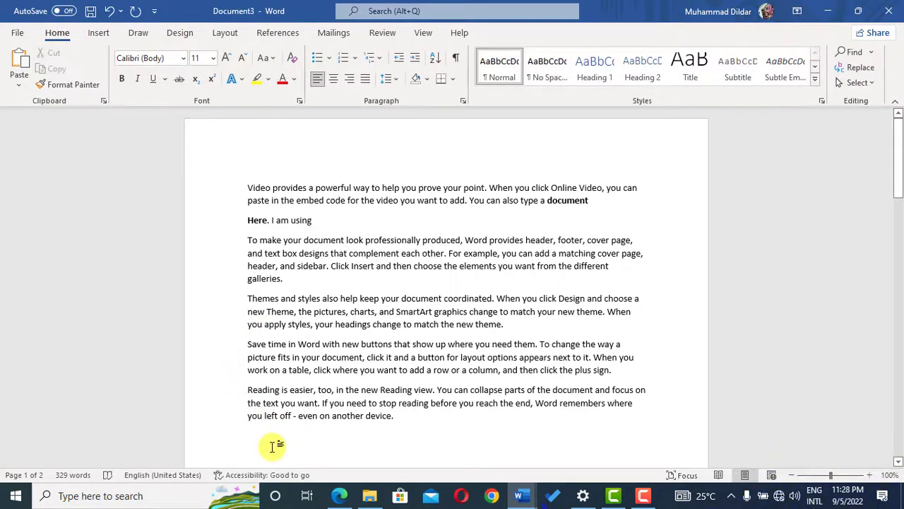
pyautogui.hotkey('alt', 'shift', 'd')
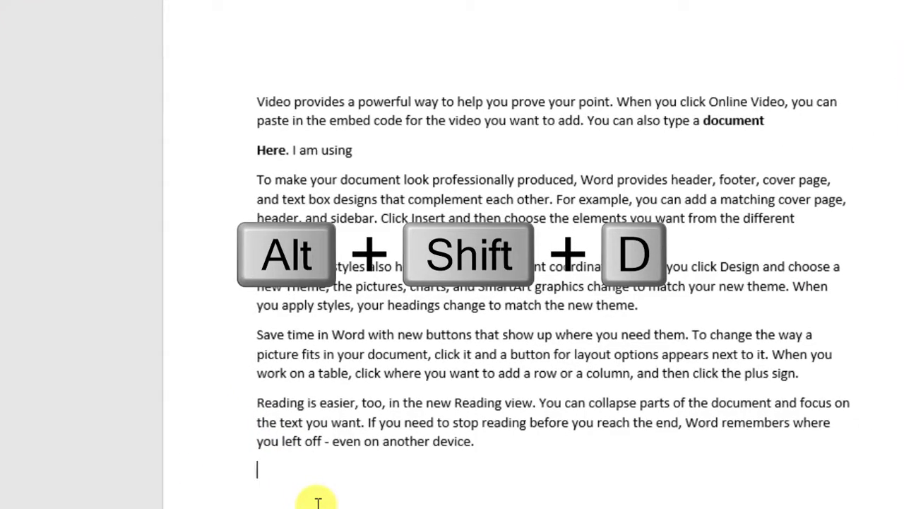
pyautogui.hotkey('alt', 'shift', 'd')
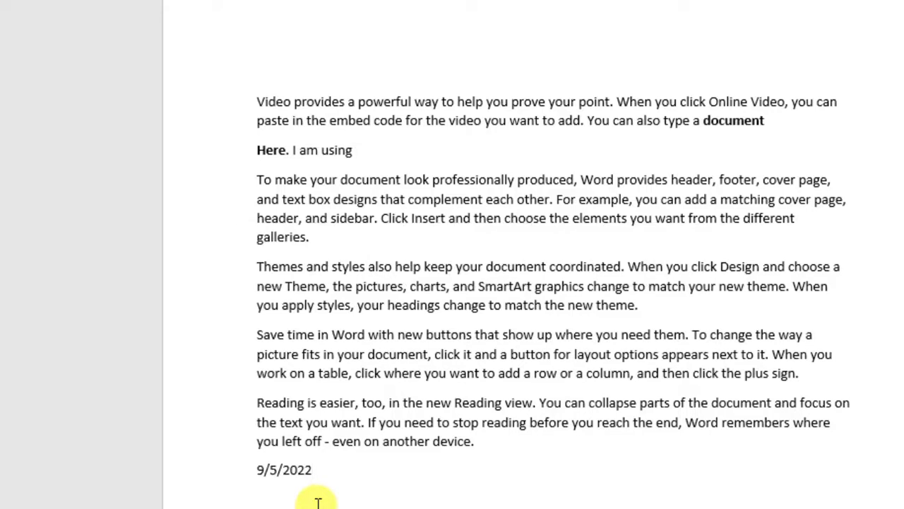
# Insert the current time on a new line below the date.
pyautogui.press('Return')
pyautogui.hotkey('alt', 'shift', 't')
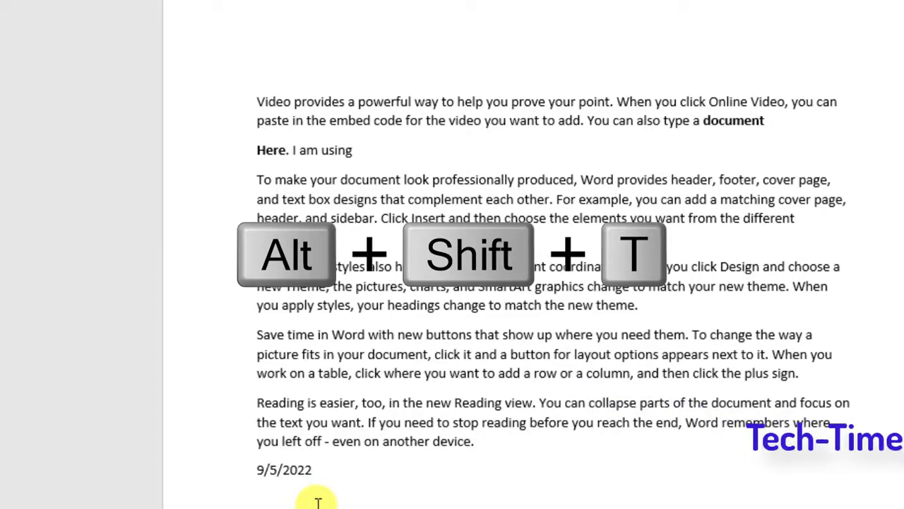
pyautogui.hotkey('alt', 'shift', 't')
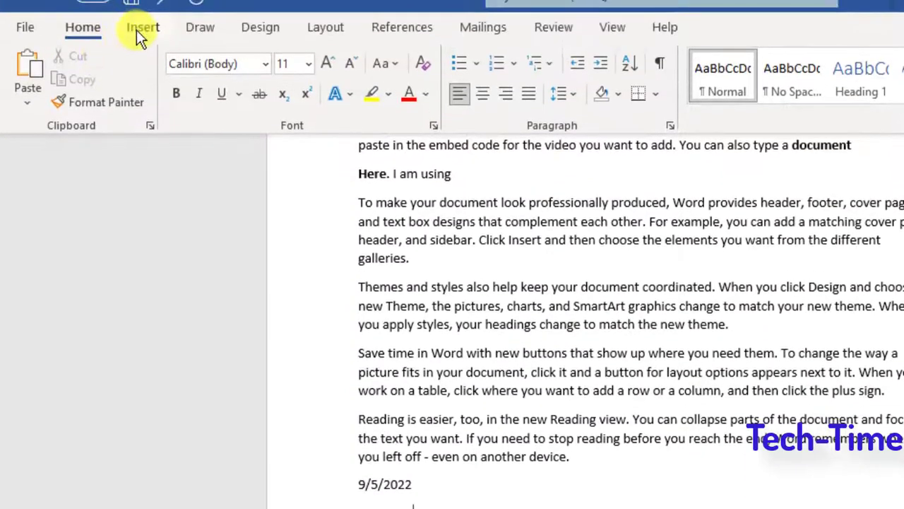
# Insert the image file Picture1 from this device's Desktop folder at the time line.
pyautogui.click(138, 28)
pyautogui.click(198, 80)
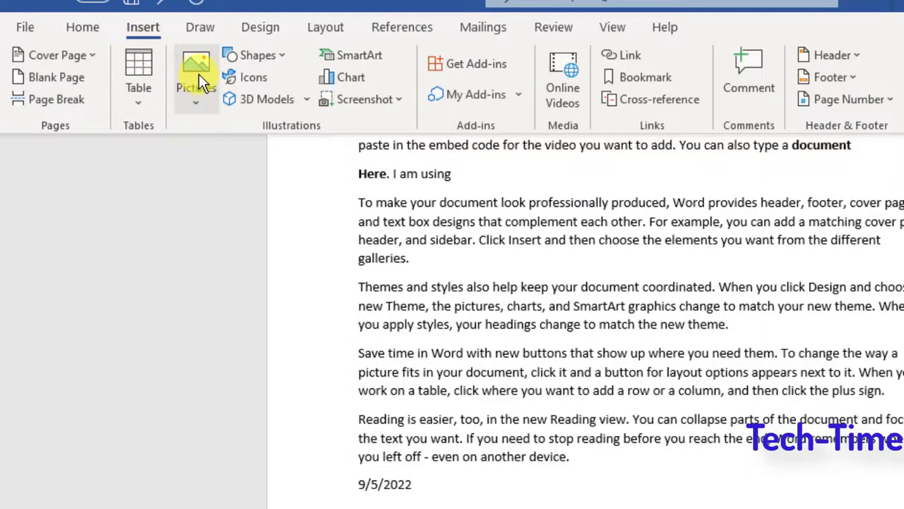
pyautogui.click(227, 159)
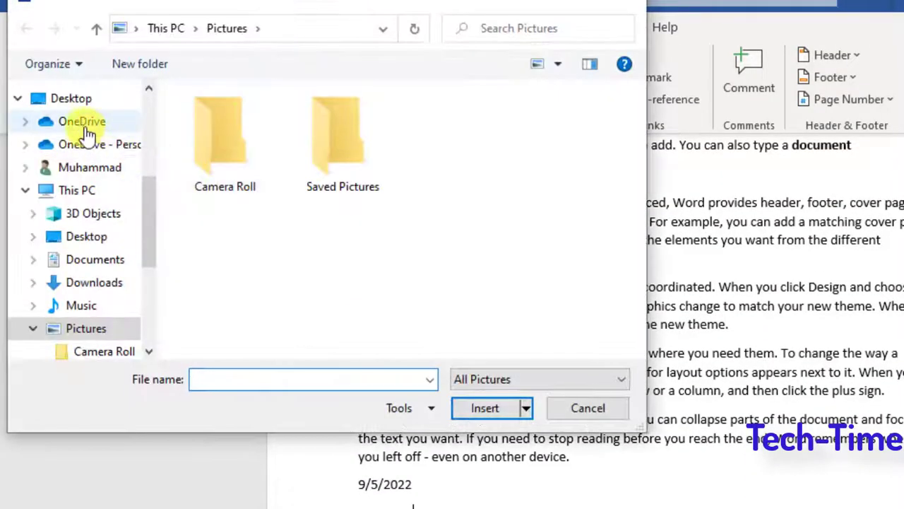
pyautogui.click(68, 100)
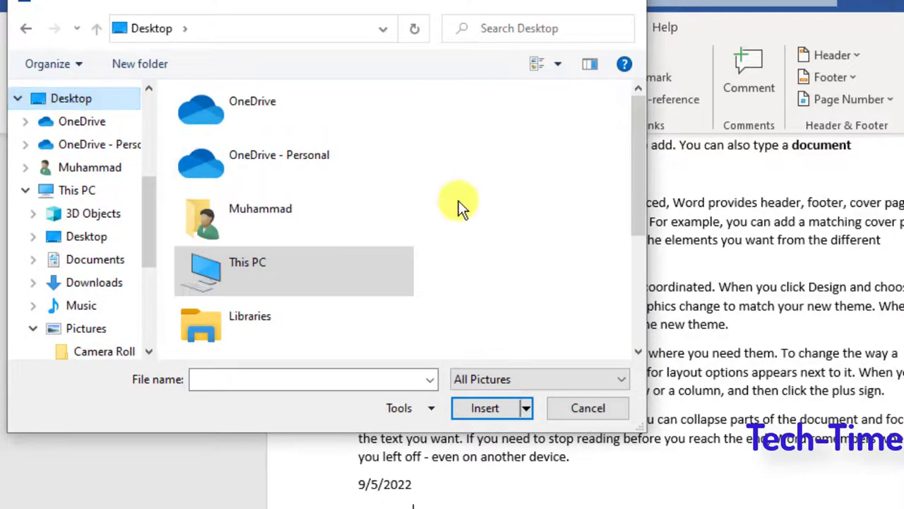
pyautogui.click(633, 297)
pyautogui.click(258, 321)
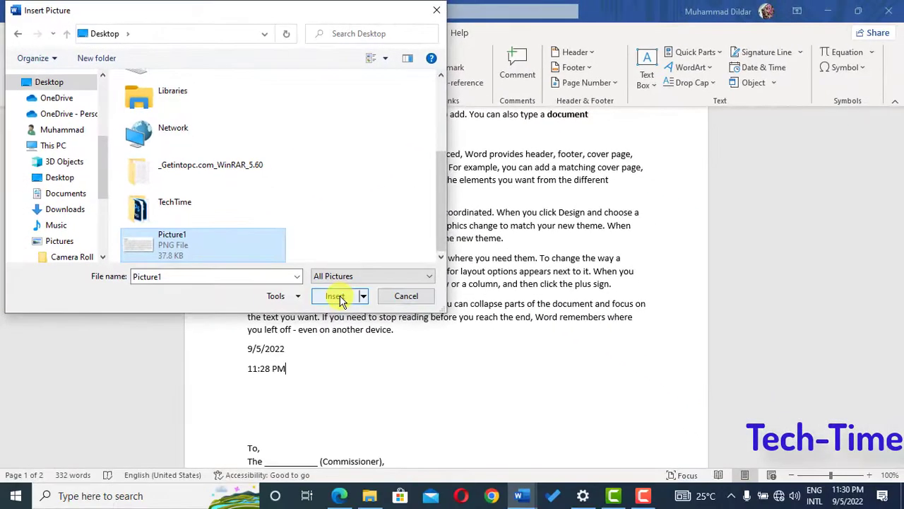
pyautogui.click(338, 297)
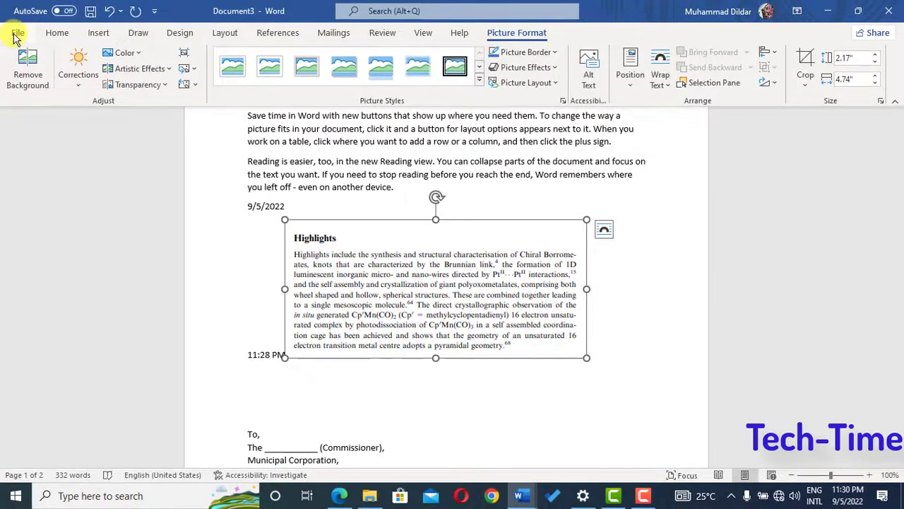
# Create a new blank document.
pyautogui.click(17, 34)
pyautogui.click(37, 95)
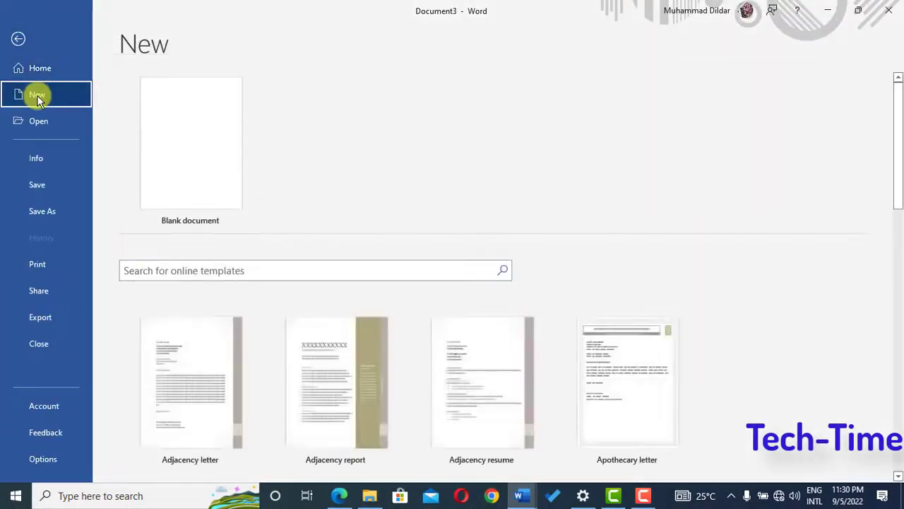
pyautogui.click(178, 121)
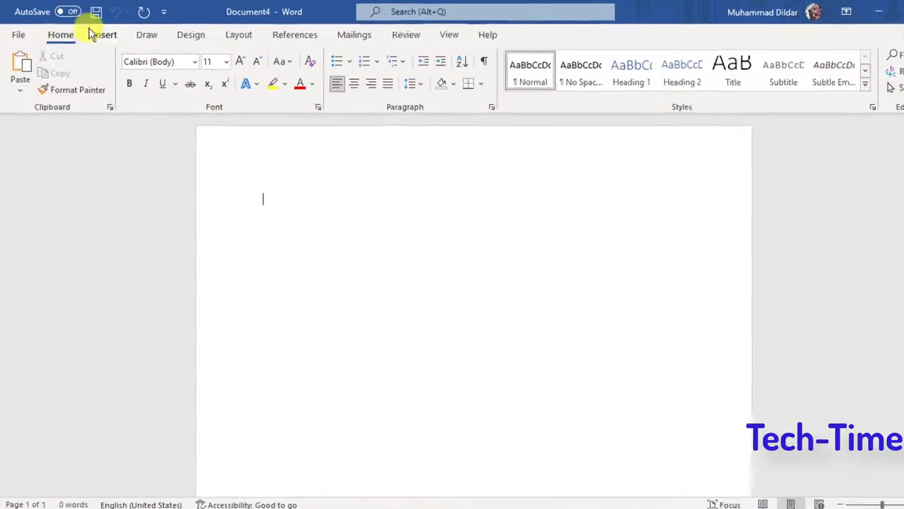
# Insert the image file Picture1 from this device's Desktop folder into the blank document.
pyautogui.click(102, 34)
pyautogui.click(197, 80)
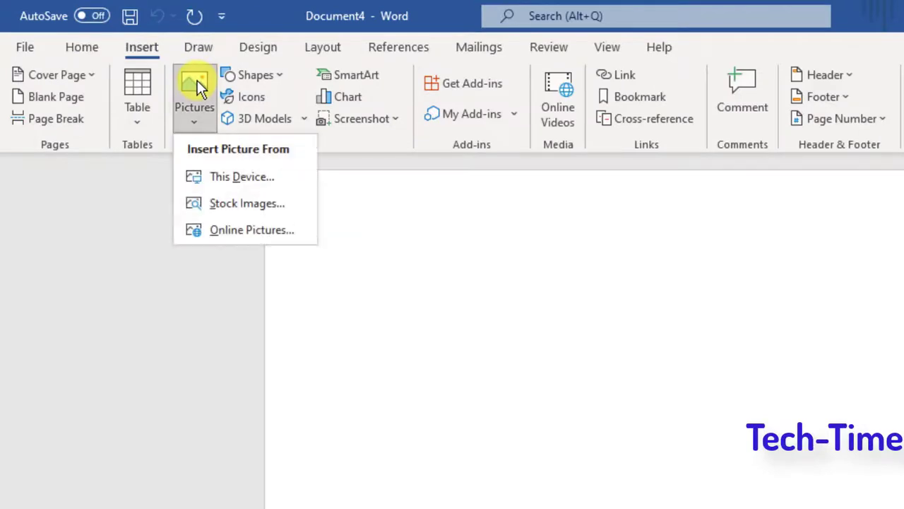
pyautogui.click(258, 177)
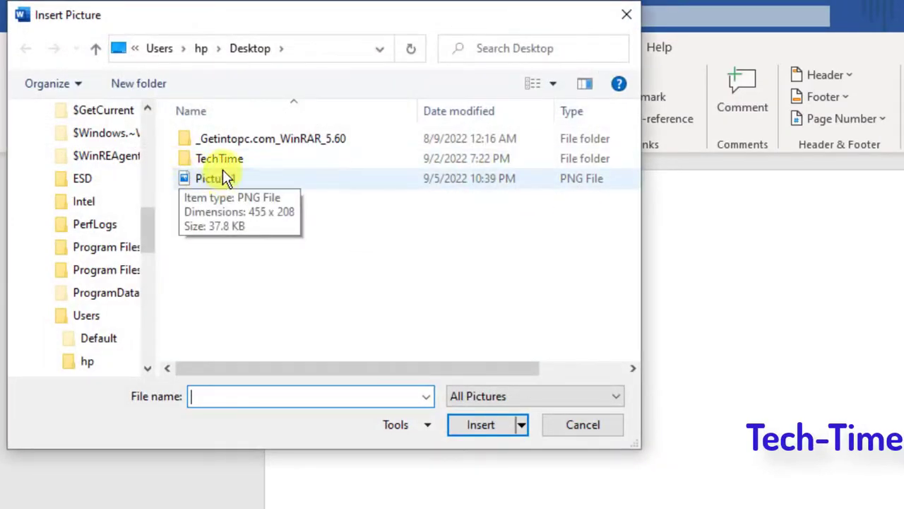
pyautogui.click(222, 175)
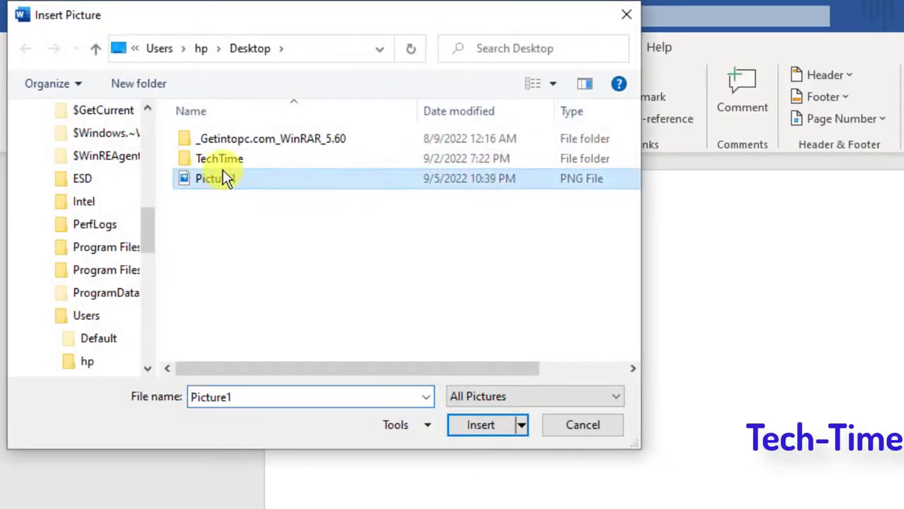
pyautogui.click(474, 427)
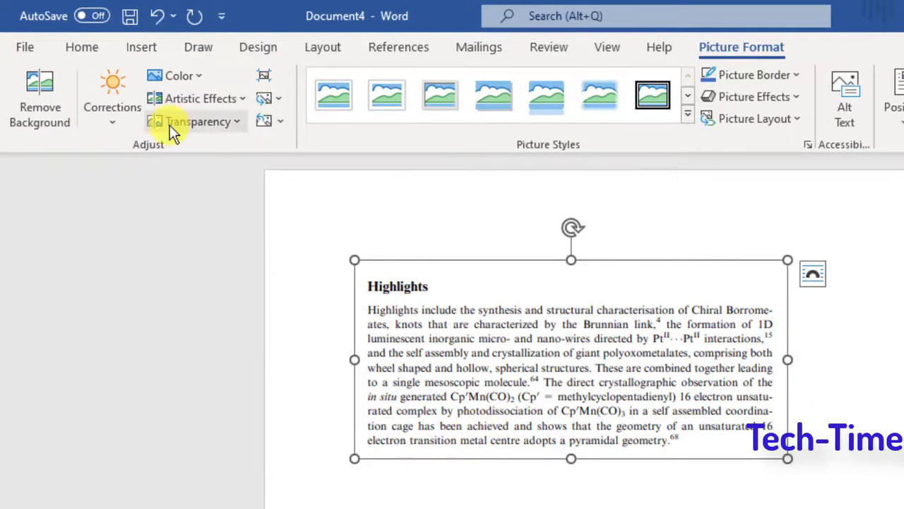
# Save the document to the Desktop as a PDF named Doc4.
pyautogui.click(28, 49)
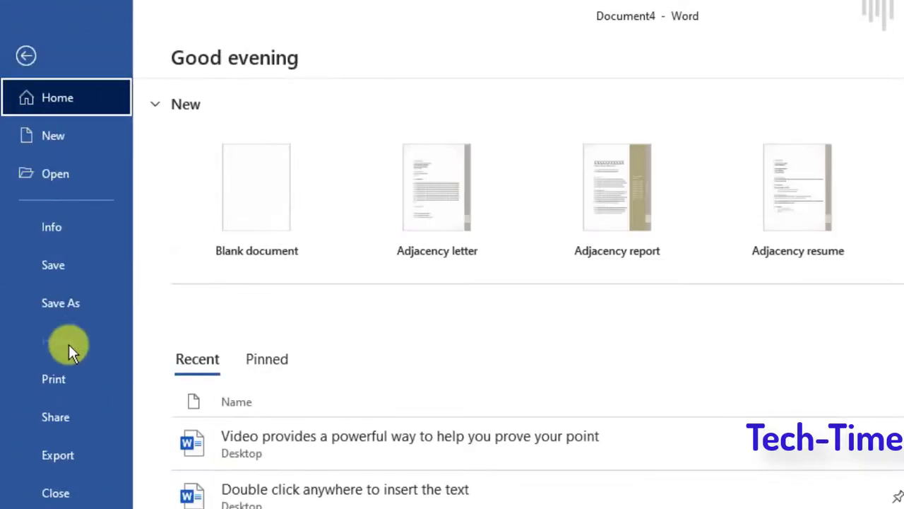
pyautogui.click(79, 303)
pyautogui.click(614, 268)
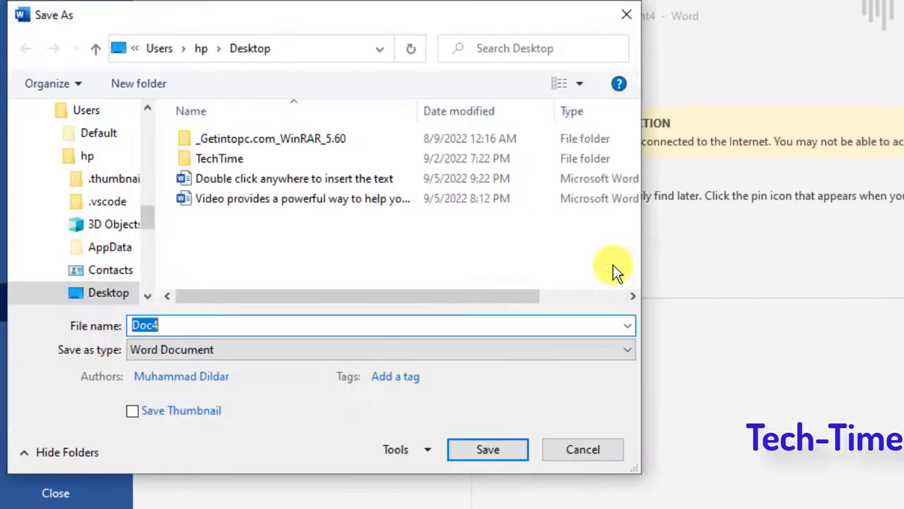
pyautogui.click(594, 349)
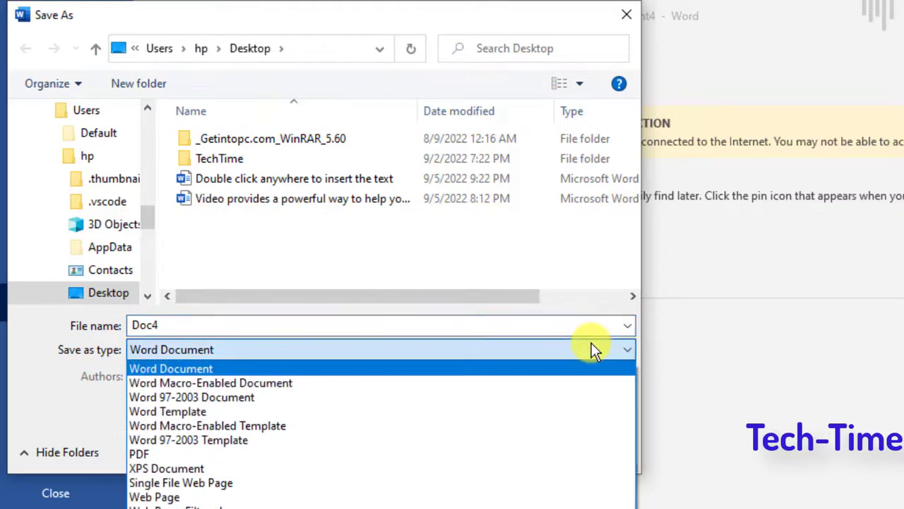
pyautogui.click(163, 453)
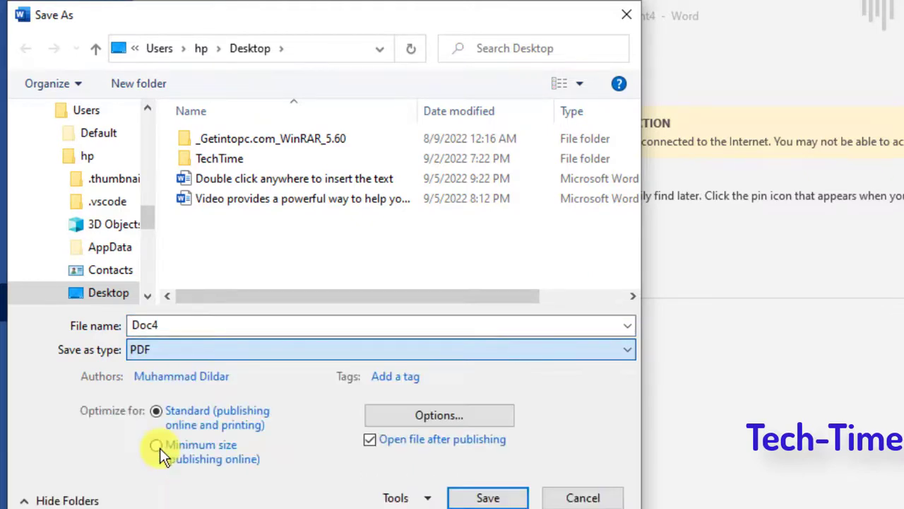
pyautogui.click(483, 497)
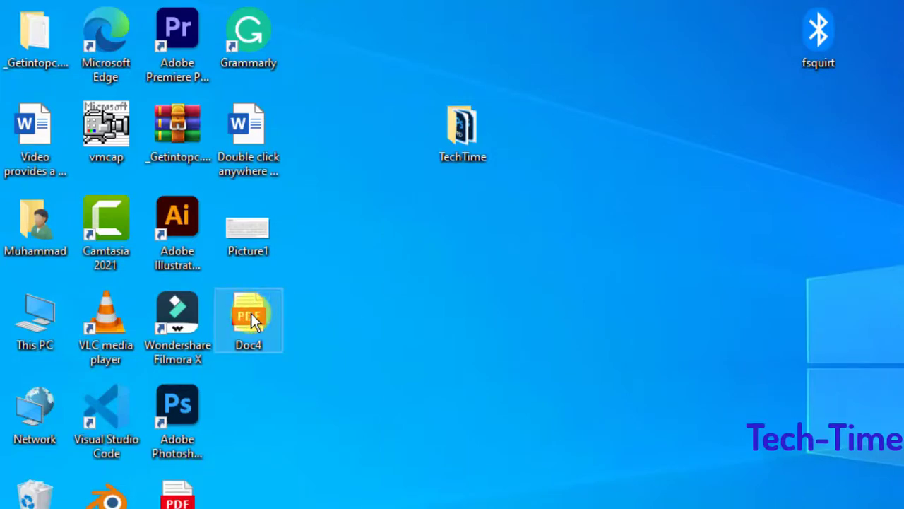
# Open the Doc4 PDF from the Desktop with Word and accept its conversion to an editable document.
pyautogui.rightClick(251, 313)
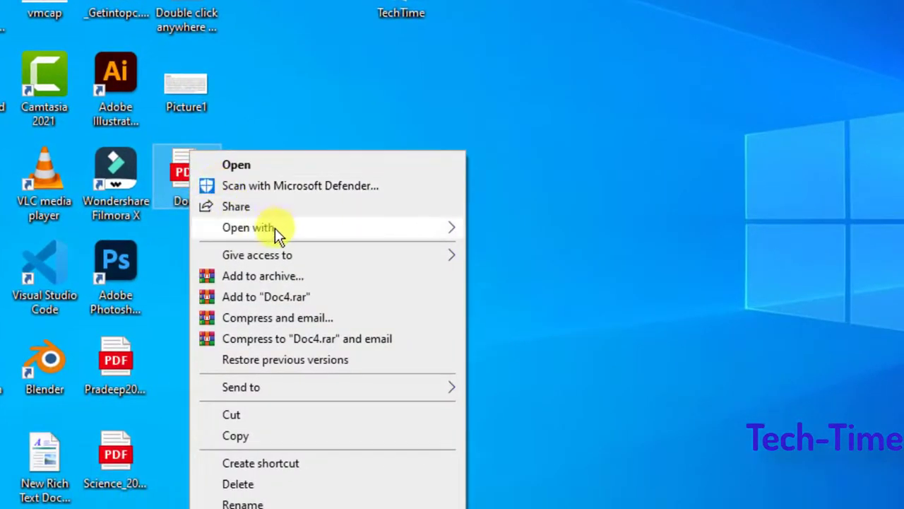
pyautogui.moveTo(319, 292)
pyautogui.click(556, 457)
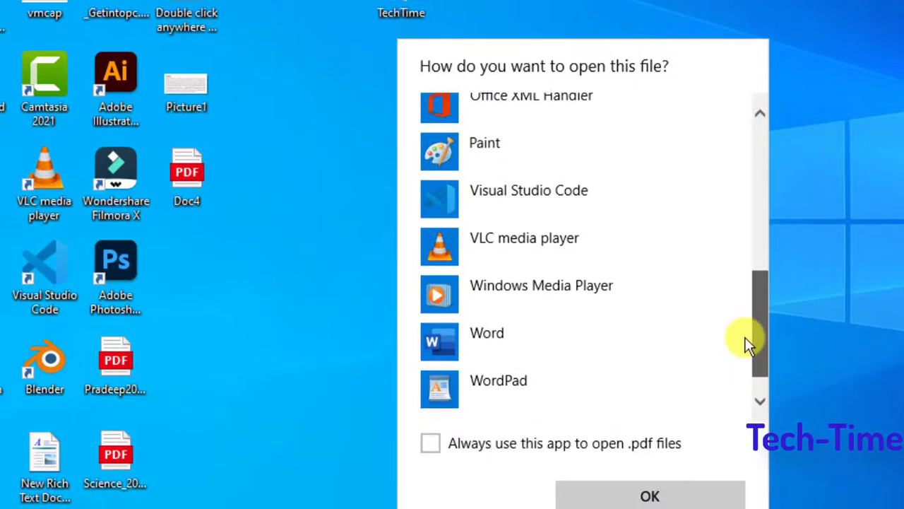
pyautogui.moveTo(749, 345); pyautogui.dragTo(742, 362)
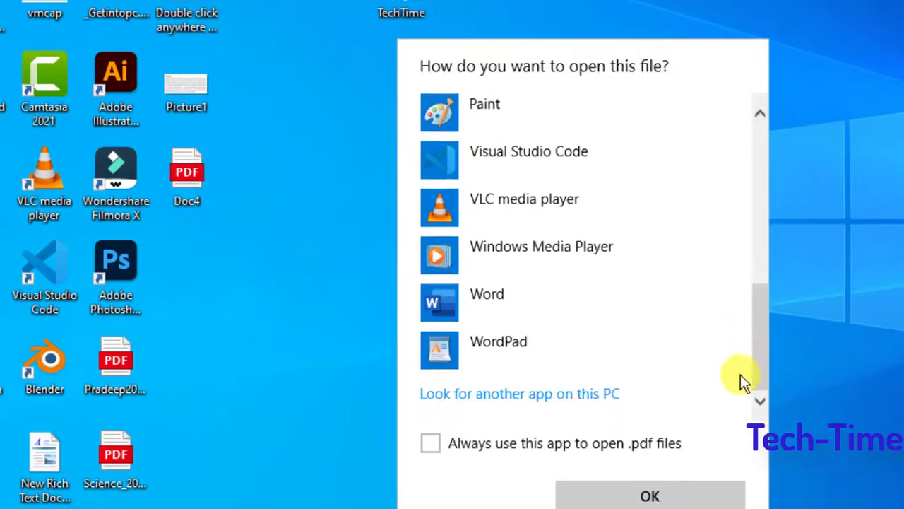
pyautogui.click(465, 296)
pyautogui.click(642, 493)
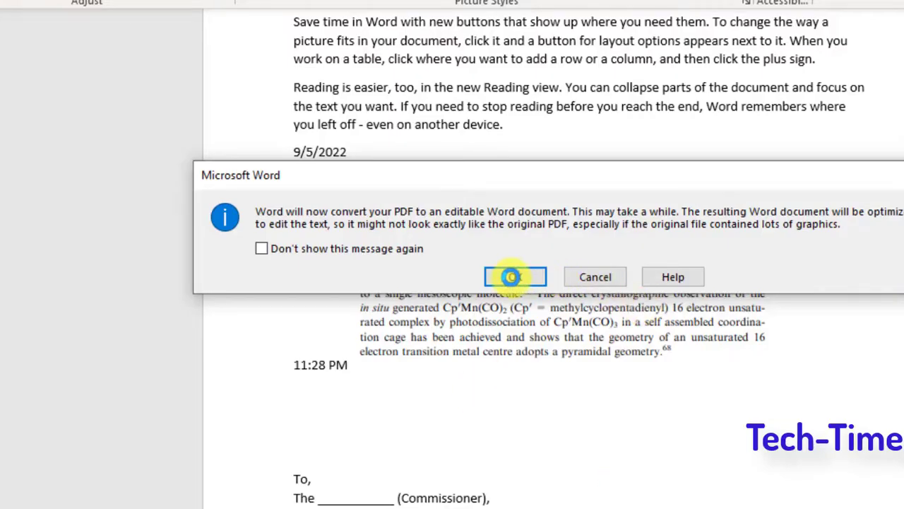
pyautogui.click(511, 277)
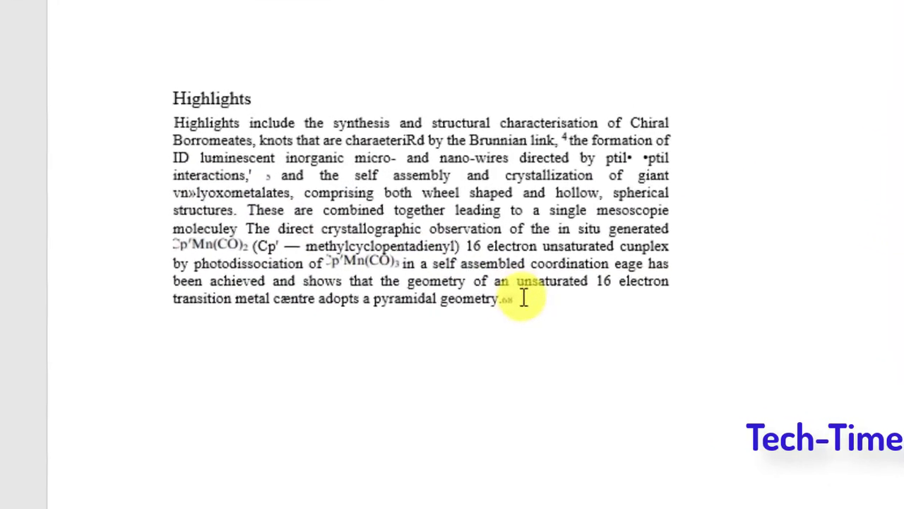
# Delete characters from the end of the "Highlights" heading in the converted document.
pyautogui.click(260, 115)
pyautogui.press('BackSpace')
pyautogui.press('BackSpace')
pyautogui.press('BackSpace')
pyautogui.press('BackSpace')
pyautogui.press('BackSpace')
pyautogui.press('BackSpace')
pyautogui.press('BackSpace')
pyautogui.press('BackSpace')
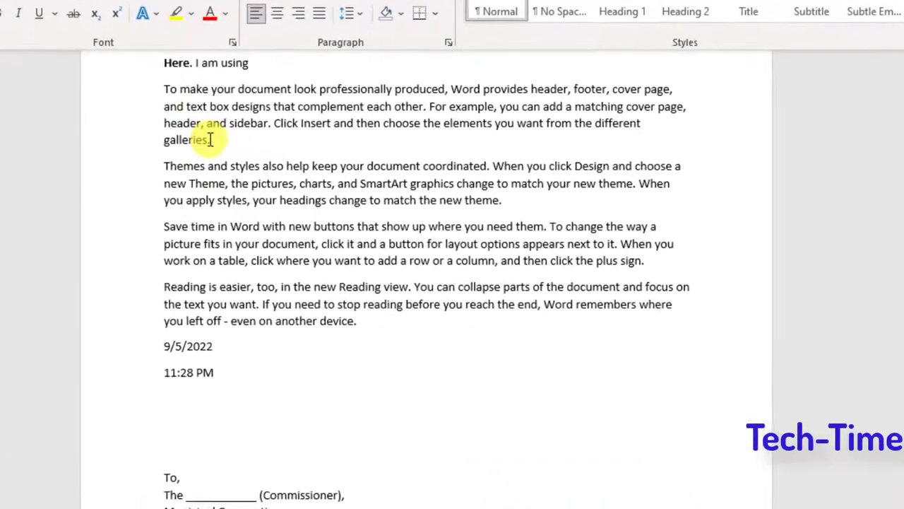
# Copy the word "galleries." at the end of the "To make your document" paragraph.
pyautogui.moveTo(210, 139); pyautogui.dragTo(165, 141)
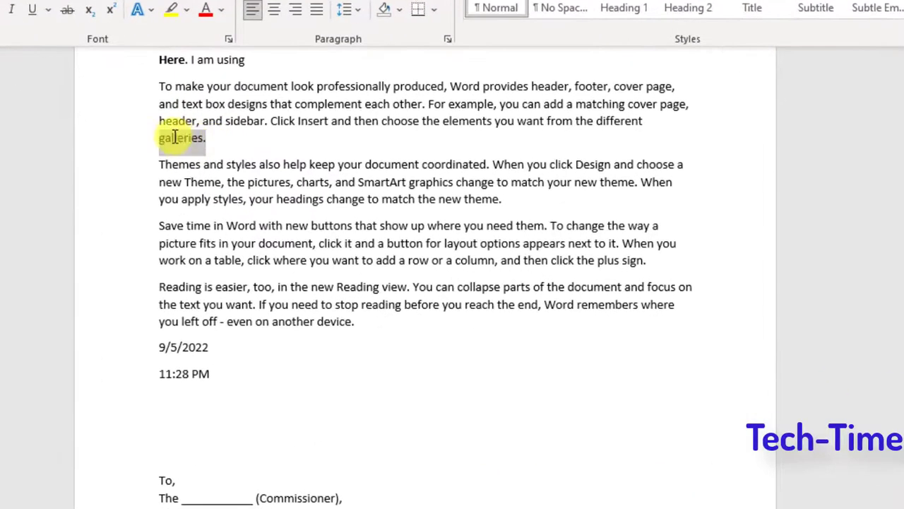
pyautogui.rightClick(179, 148)
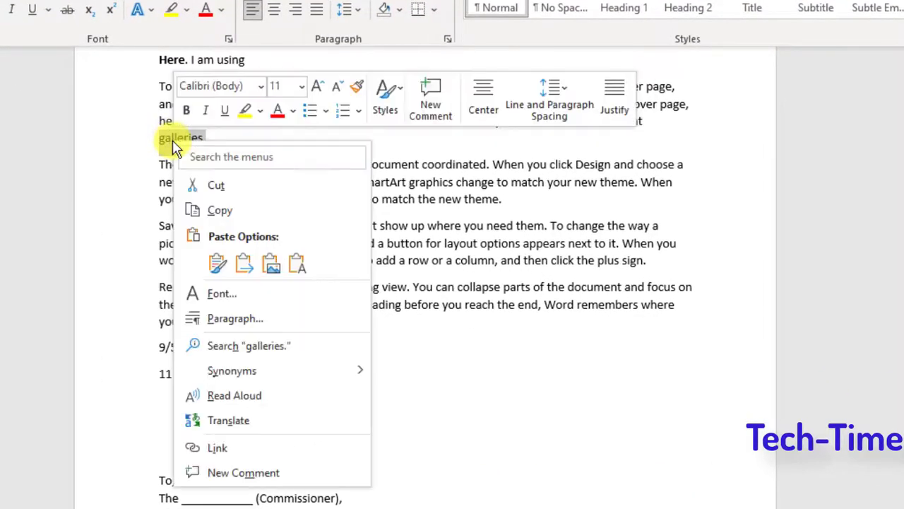
pyautogui.click(236, 210)
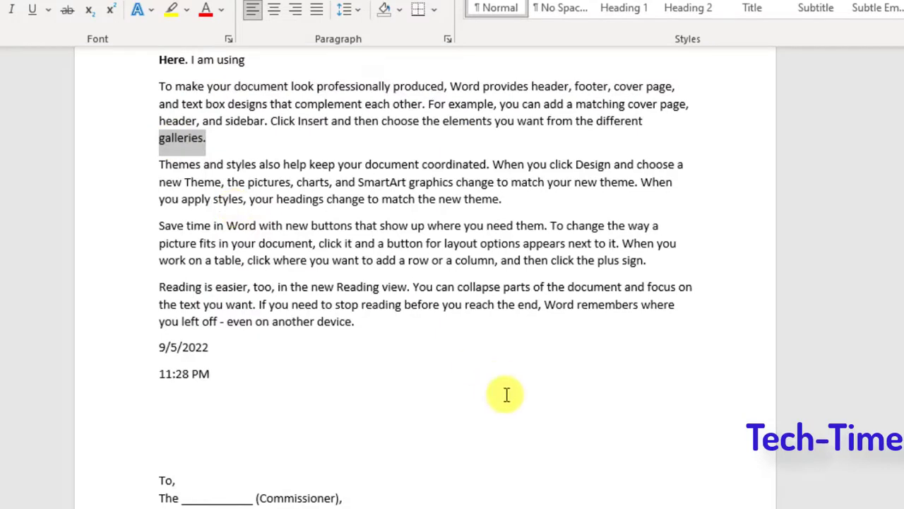
pyautogui.click(290, 272)
pyautogui.click(499, 198)
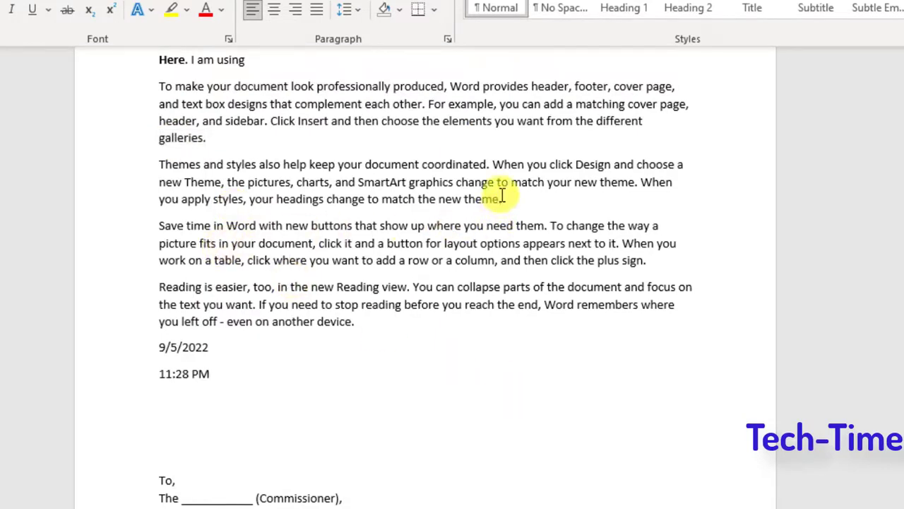
pyautogui.moveTo(474, 198); pyautogui.dragTo(504, 203)
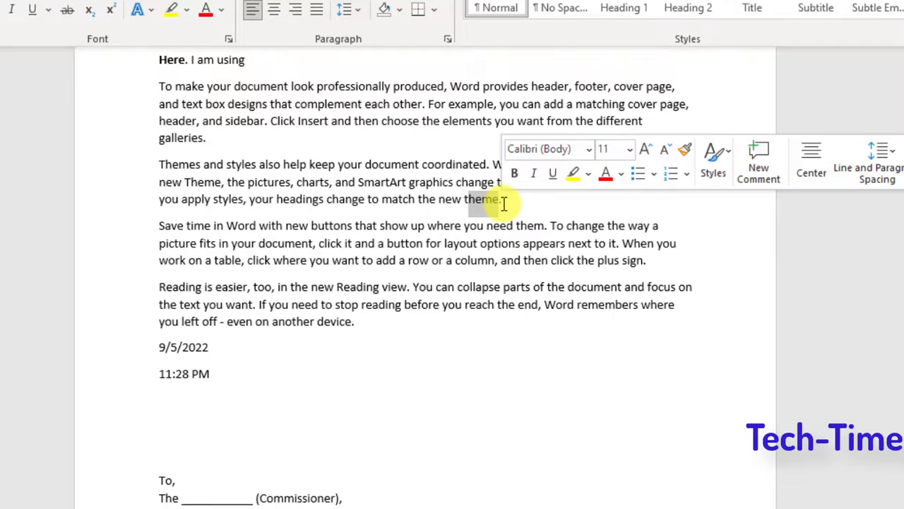
pyautogui.click(361, 245)
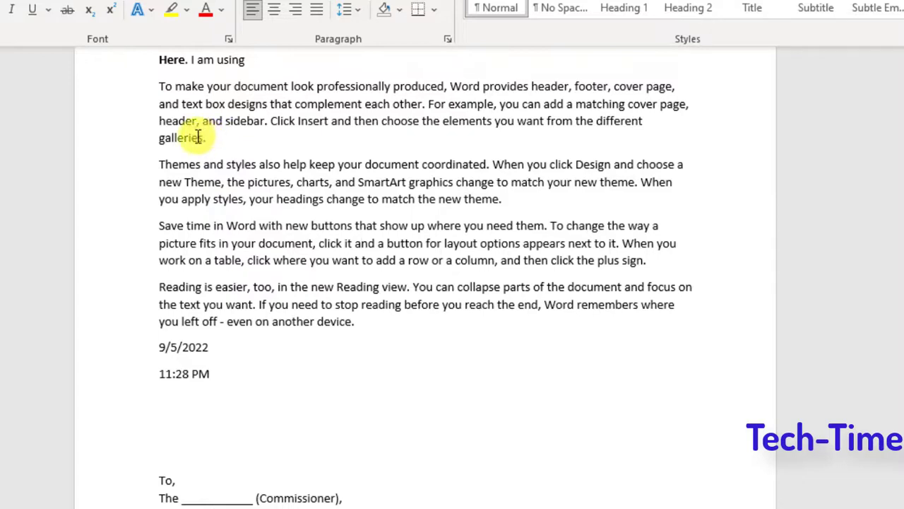
# Copy "galleries.", "headings" and the "Reading" that begins the last paragraph to the clipboard, one after another.
pyautogui.moveTo(206, 138); pyautogui.dragTo(166, 139)
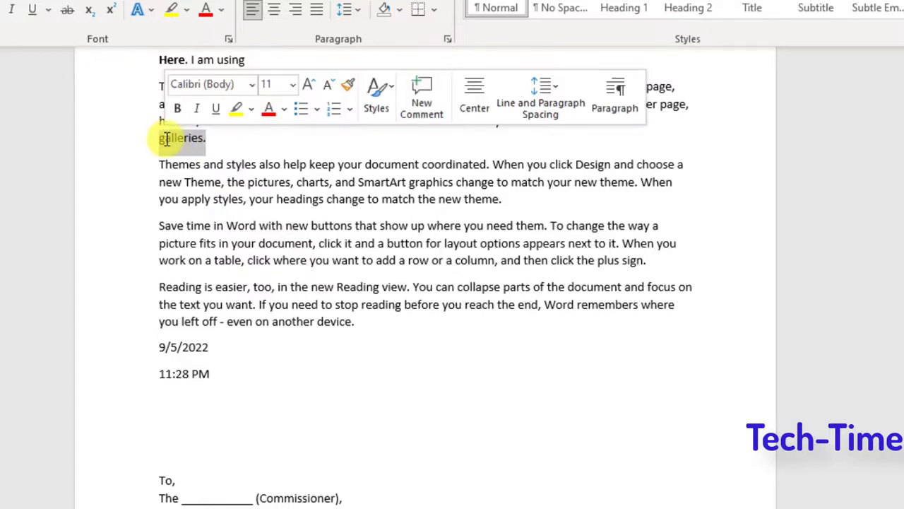
pyautogui.click(323, 190)
pyautogui.doubleClick(323, 197)
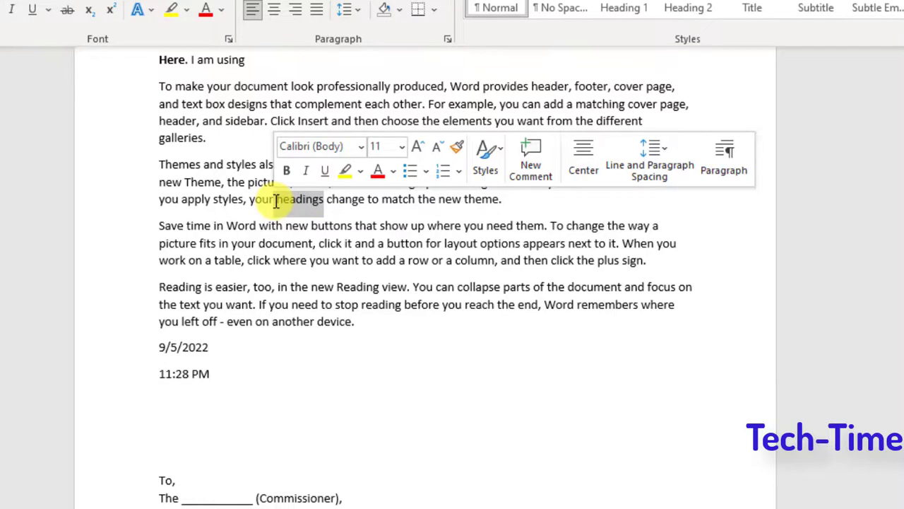
pyautogui.doubleClick(162, 286)
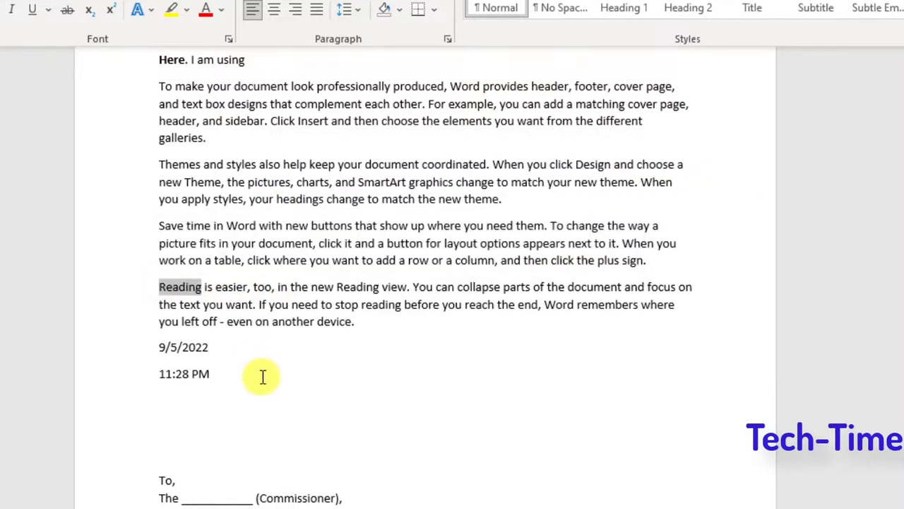
# Paste "Reading", "headings" and "galleries." from the clipboard history onto a new line below the time.
pyautogui.click(220, 381)
pyautogui.press('Return')
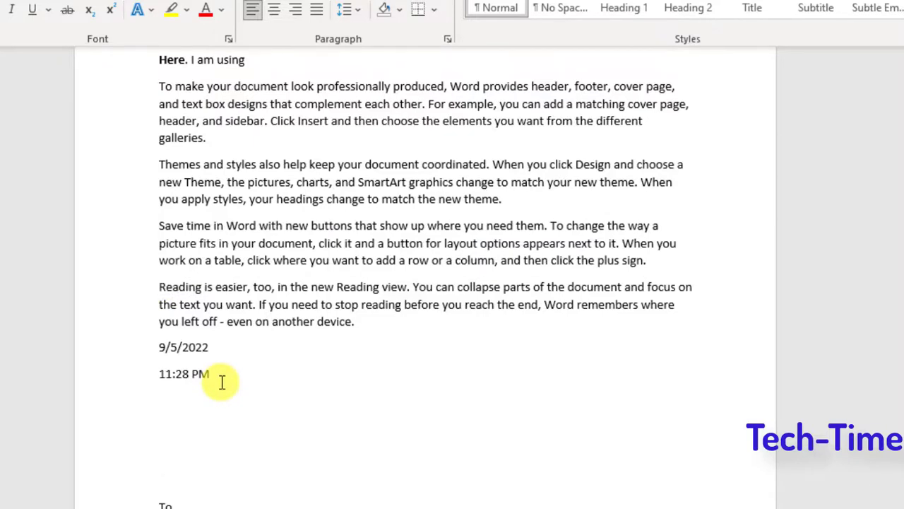
pyautogui.press('super+v')
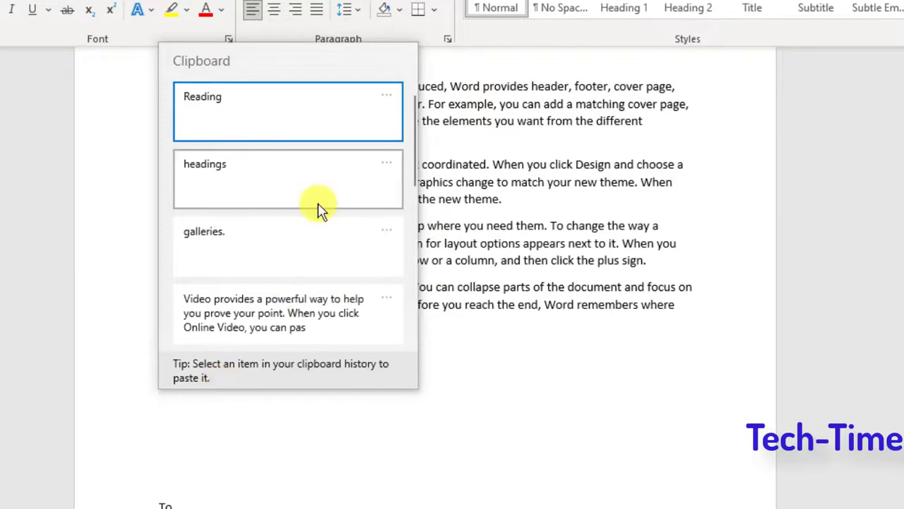
pyautogui.click(231, 106)
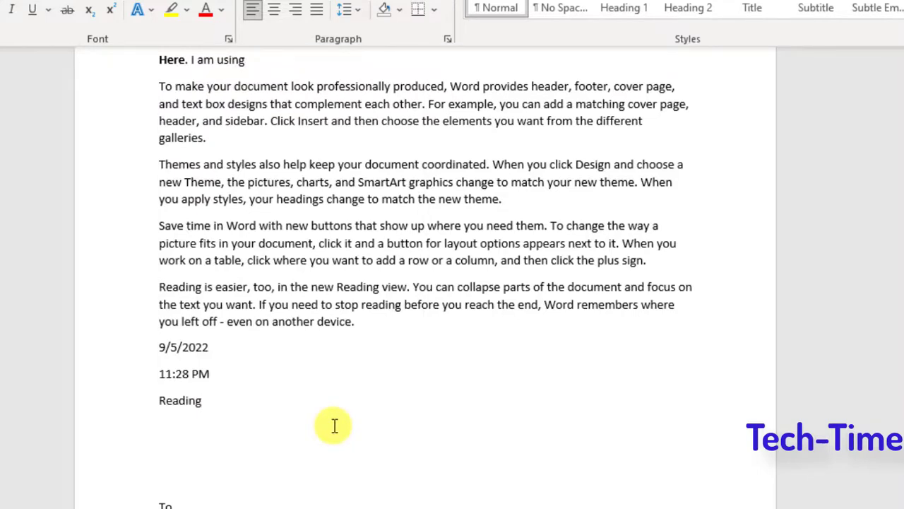
pyautogui.press('super+v')
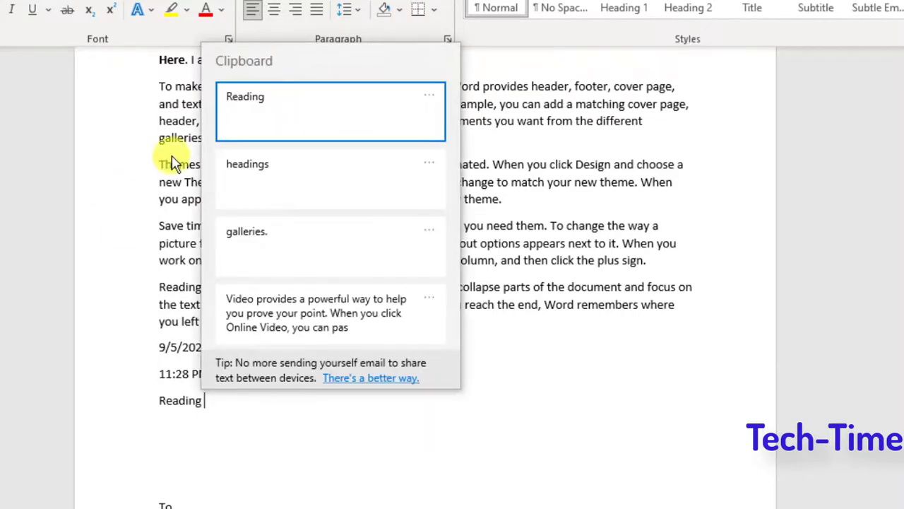
pyautogui.click(258, 178)
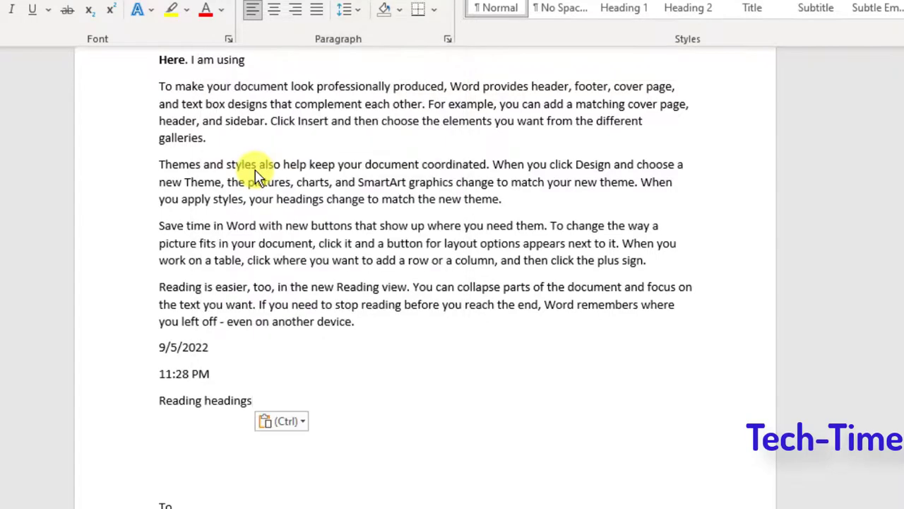
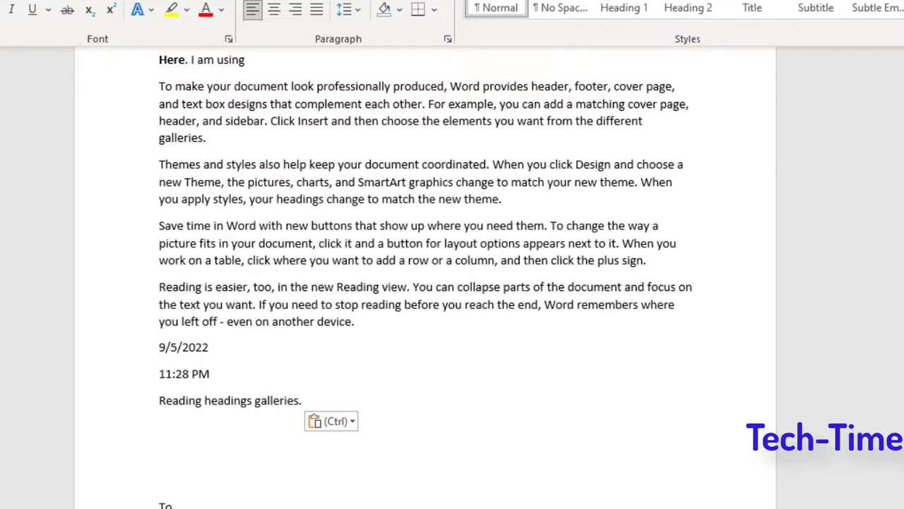
# Start a new line below the "Reading headings galleries." text.
pyautogui.scroll(-3, 774, 313)
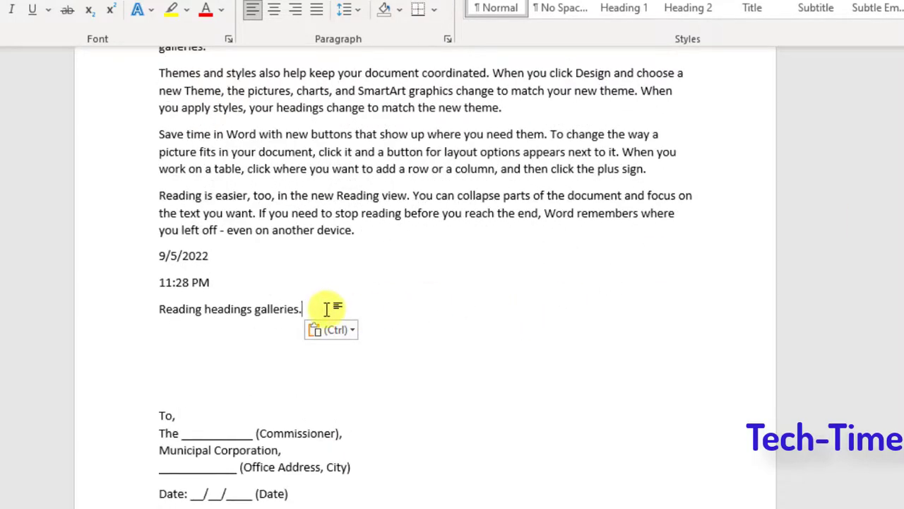
pyautogui.press('Return')
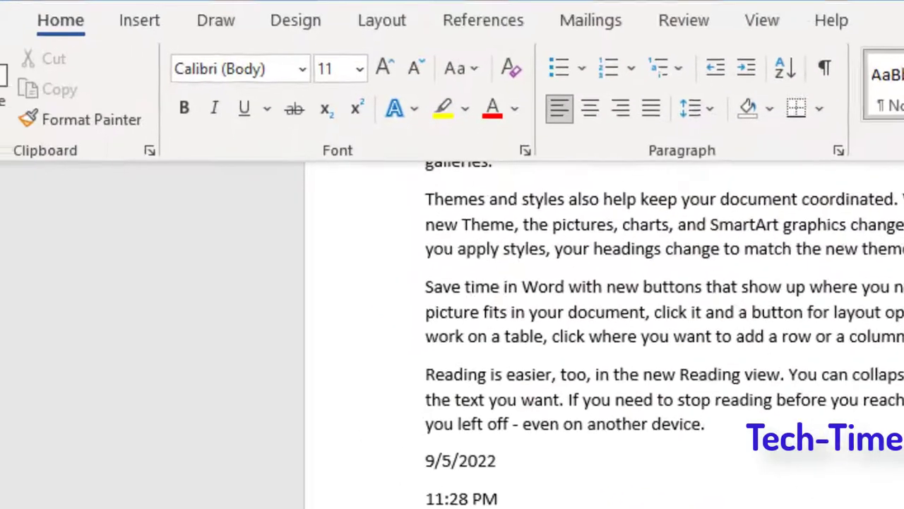
# Draw a straight line shape across the page below "Reading headings galleries.", and delete it.
pyautogui.click(139, 19)
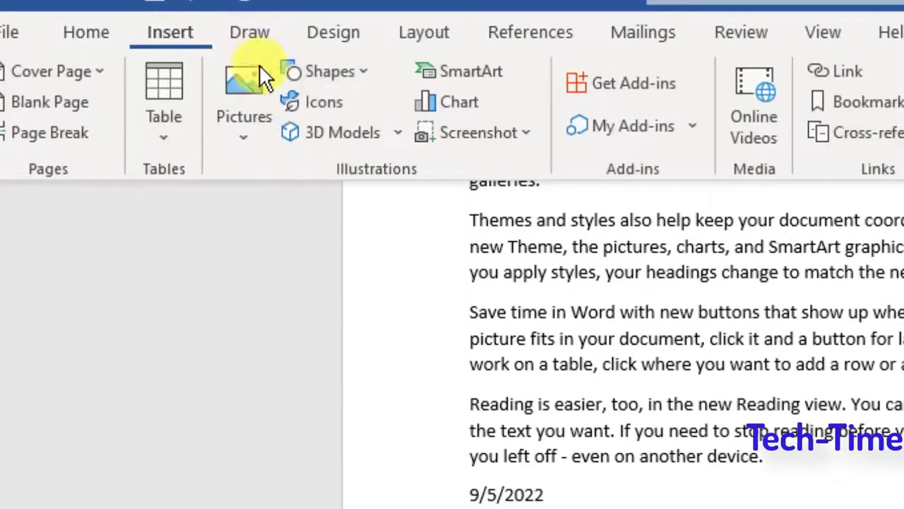
pyautogui.click(363, 68)
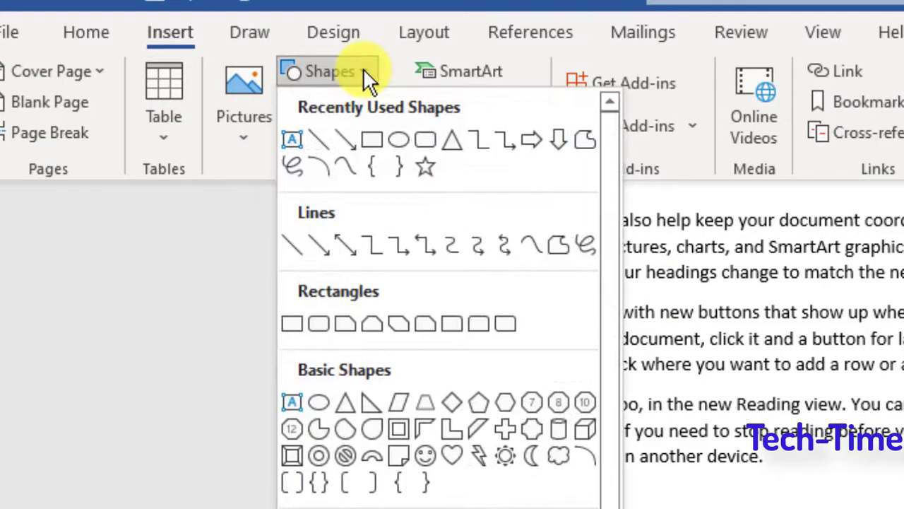
pyautogui.click(321, 136)
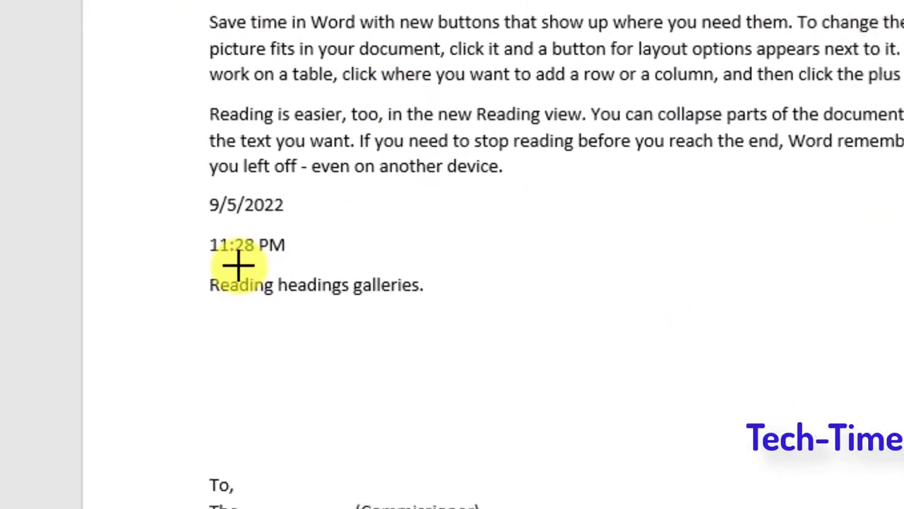
pyautogui.moveTo(88, 282)
pyautogui.mouseDown()
pyautogui.moveTo(645, 284)
pyautogui.moveTo(903, 270)
pyautogui.mouseUp()
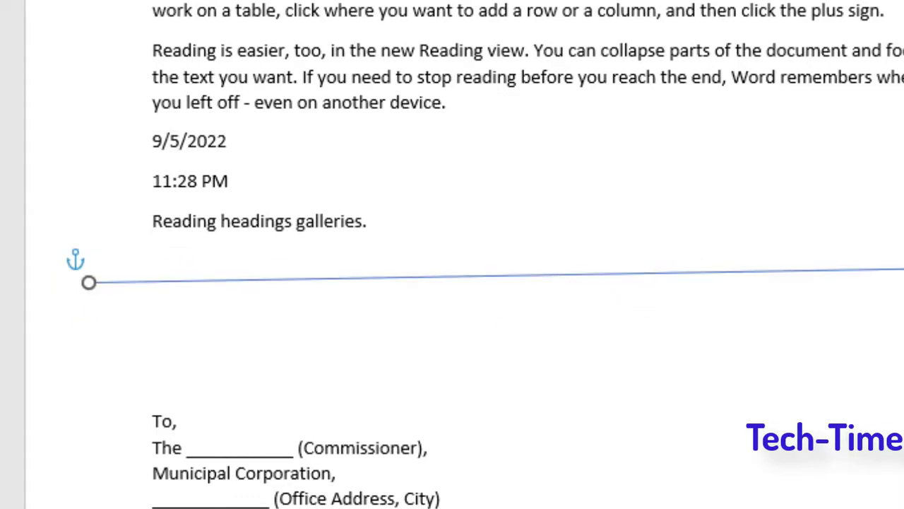
pyautogui.press('Delete')
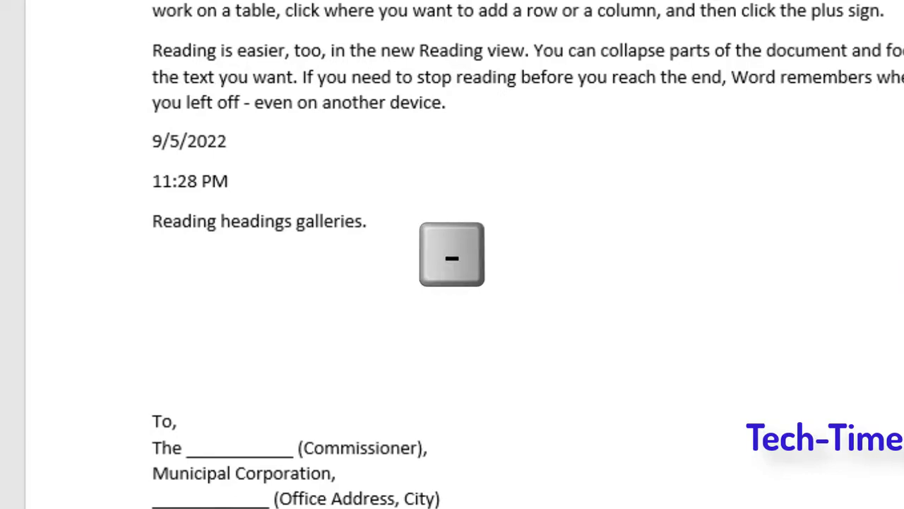
# Create an automatic horizontal line below "Reading headings galleries." from three hyphens.
pyautogui.write('---')
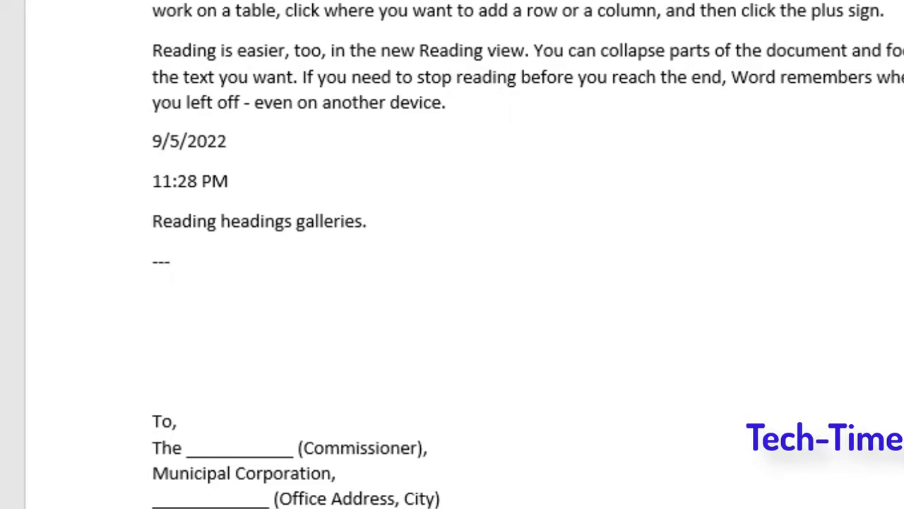
pyautogui.press('Return')
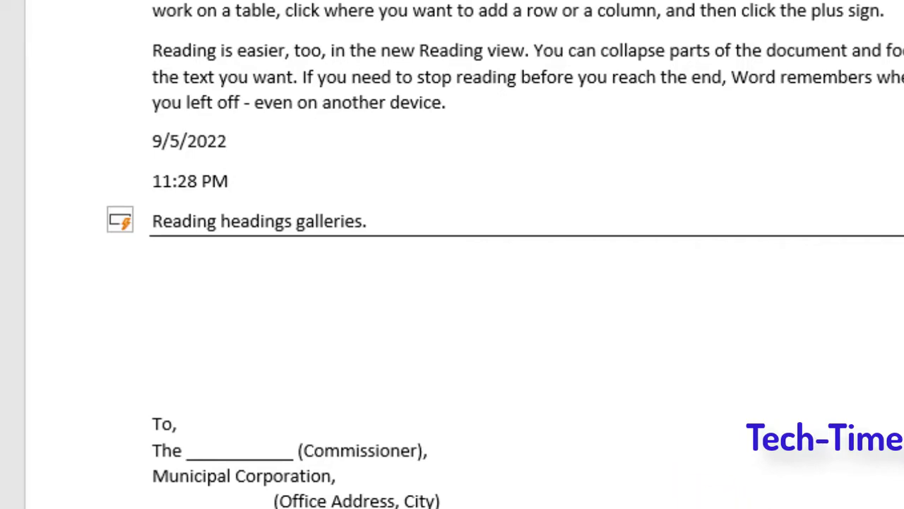
# Capture a rectangular screen snip from the "Themes and styles" paragraph through the date, and paste it below the horizontal line.
pyautogui.moveTo(516, 508)
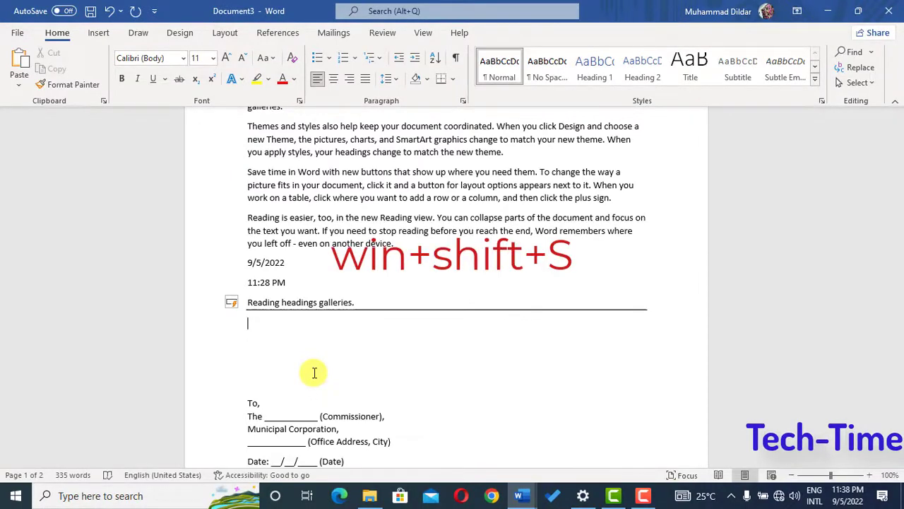
pyautogui.press('super+shift+s')
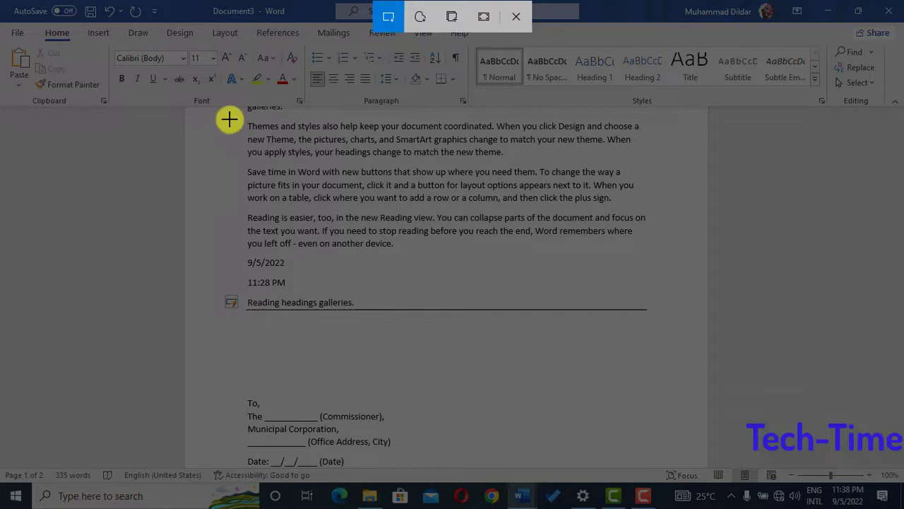
pyautogui.moveTo(226, 125)
pyautogui.mouseDown()
pyautogui.moveTo(549, 343)
pyautogui.moveTo(660, 288)
pyautogui.mouseUp()
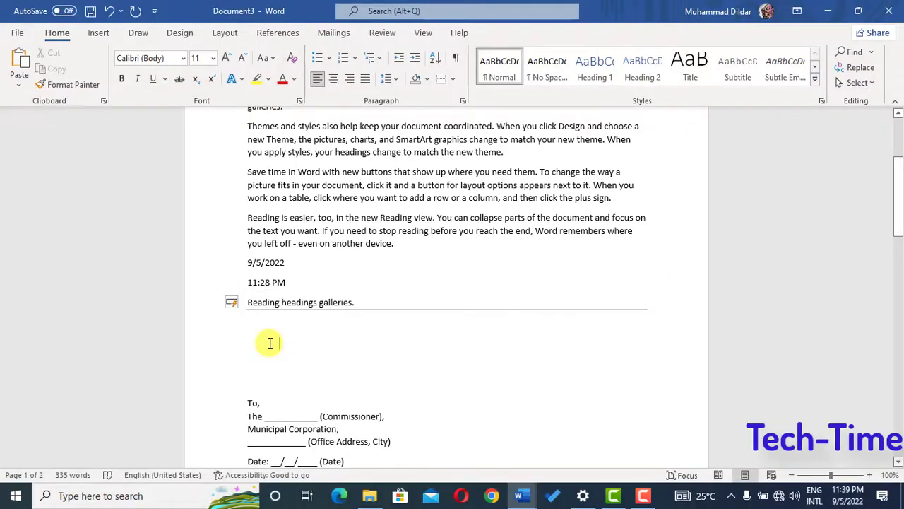
pyautogui.rightClick(270, 343)
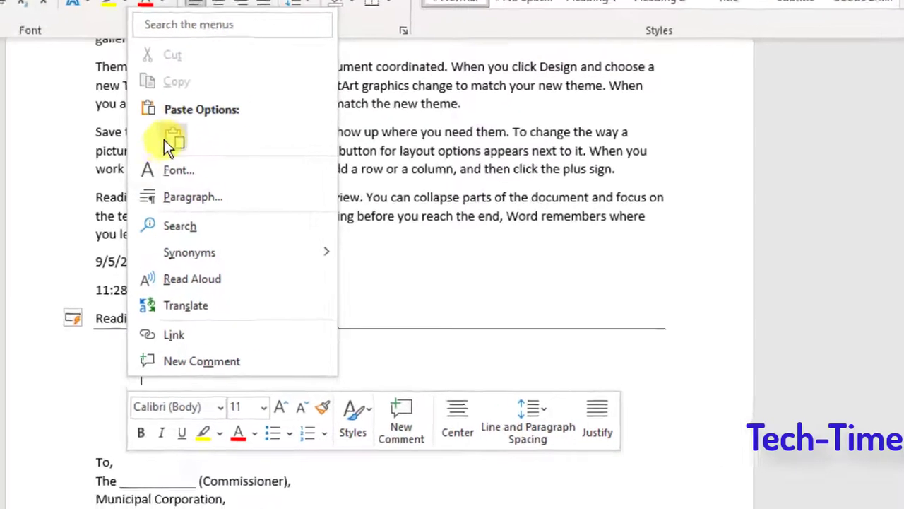
pyautogui.click(166, 139)
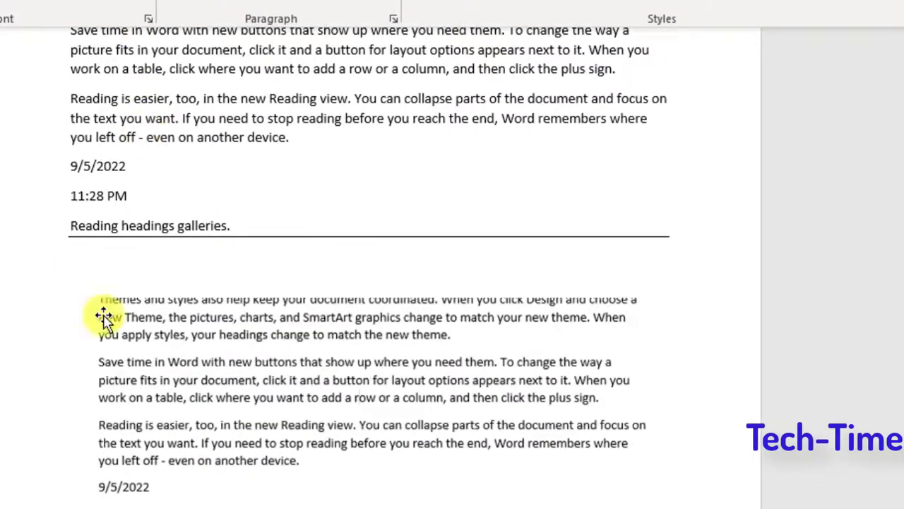
# Select the pasted screenshot below the horizontal line and start saving it as a picture.
pyautogui.click(227, 369)
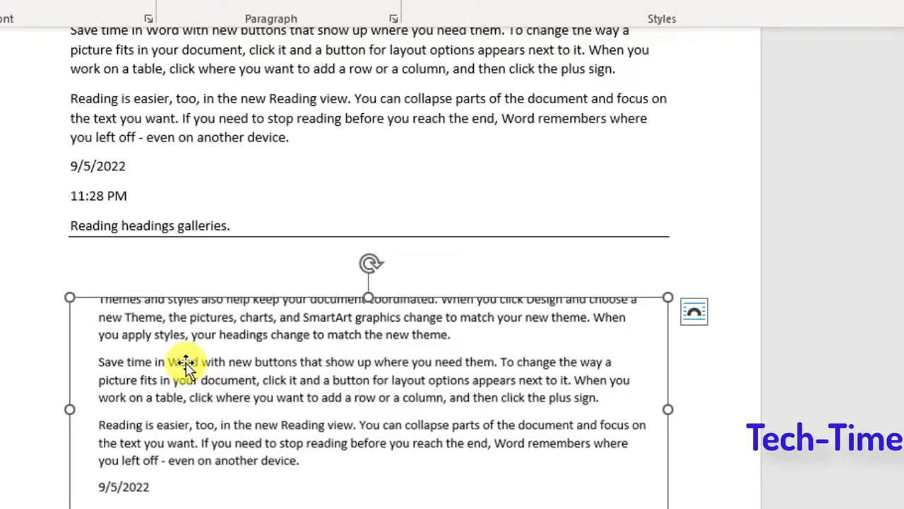
pyautogui.rightClick(324, 373)
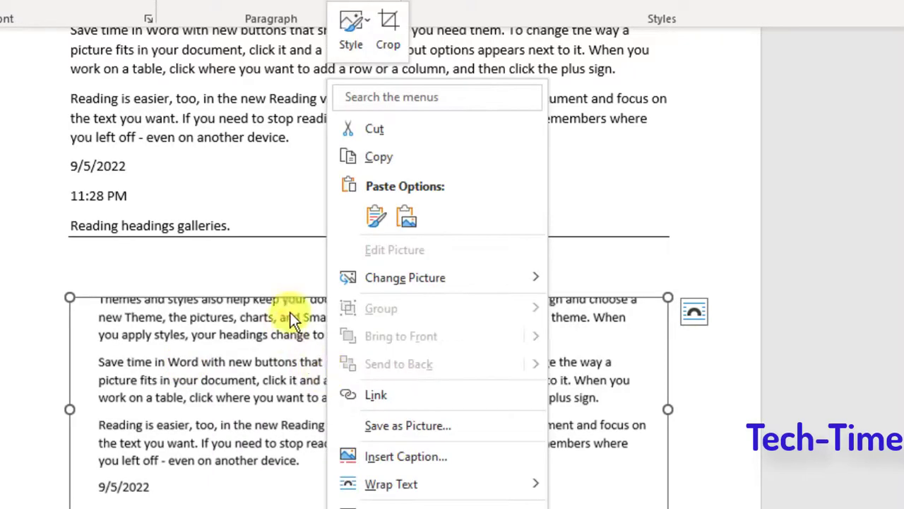
pyautogui.click(403, 428)
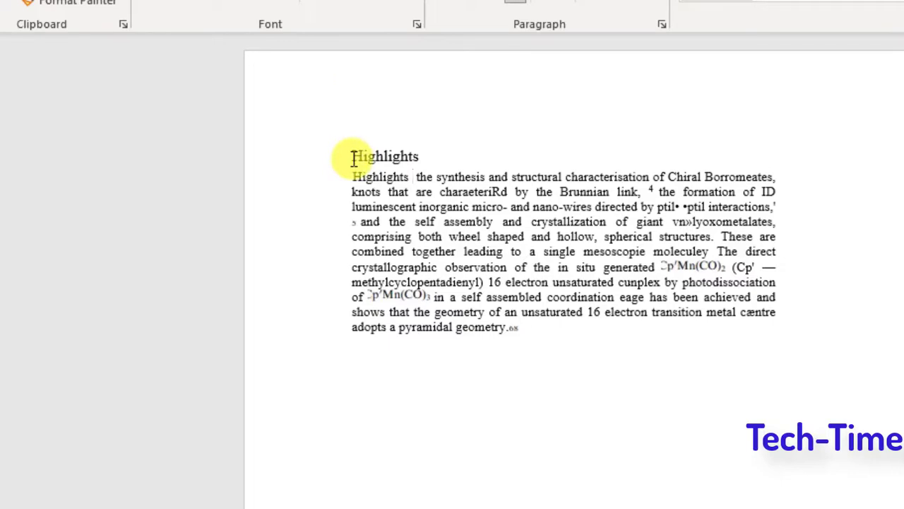
# Format the "Highlights" heading in the converted document as red, bold text in the Calibri Light font.
pyautogui.click(426, 156)
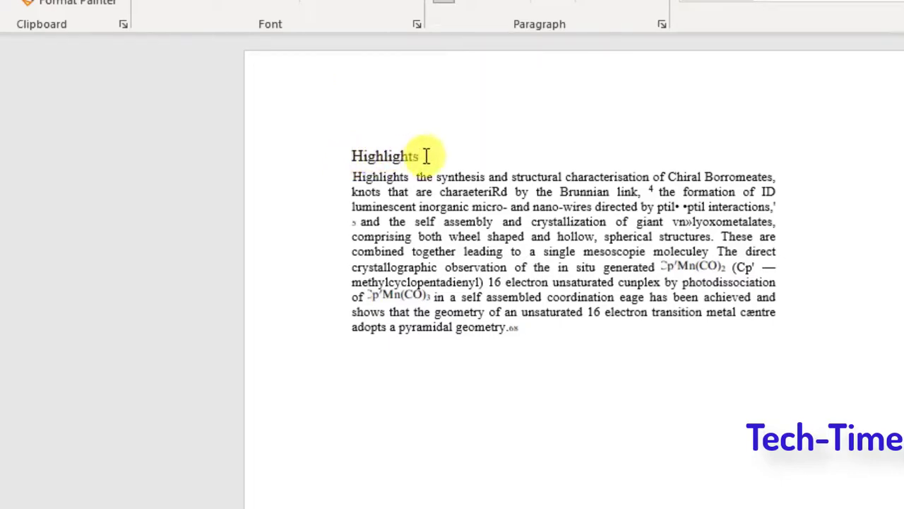
pyautogui.doubleClick(390, 158)
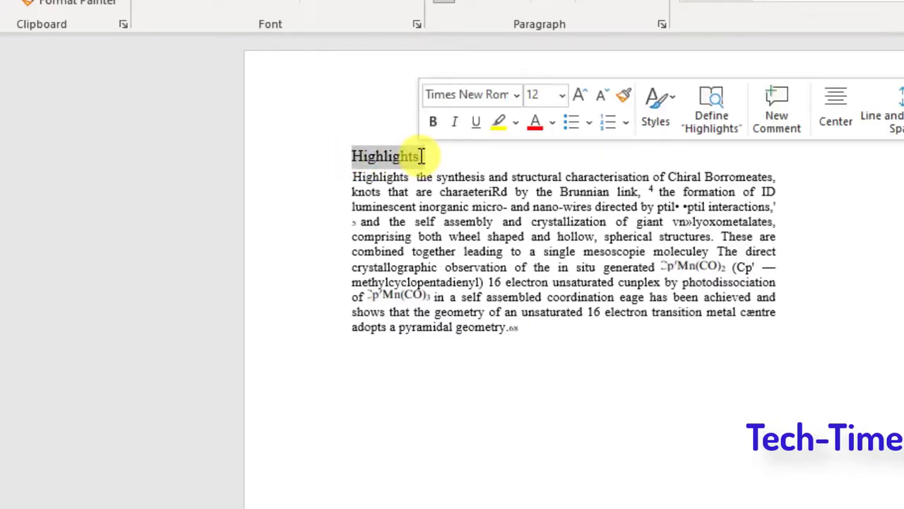
pyautogui.click(536, 121)
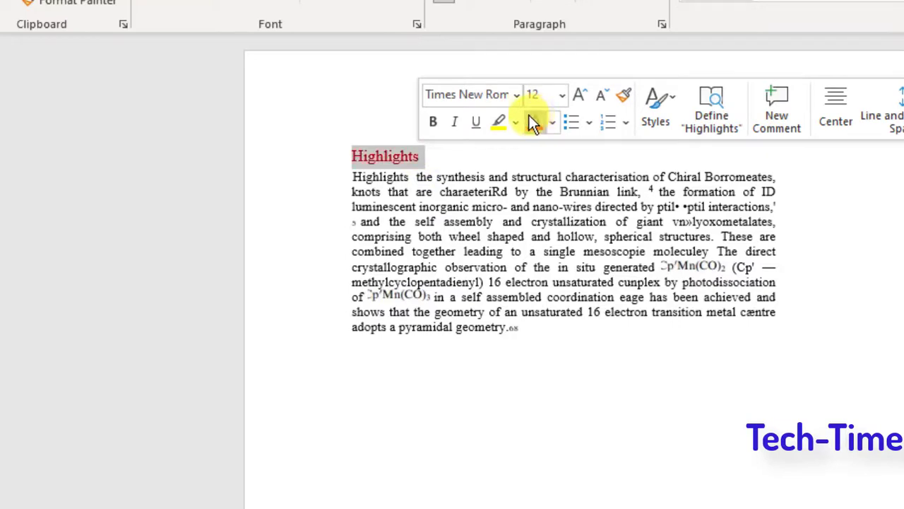
pyautogui.click(432, 125)
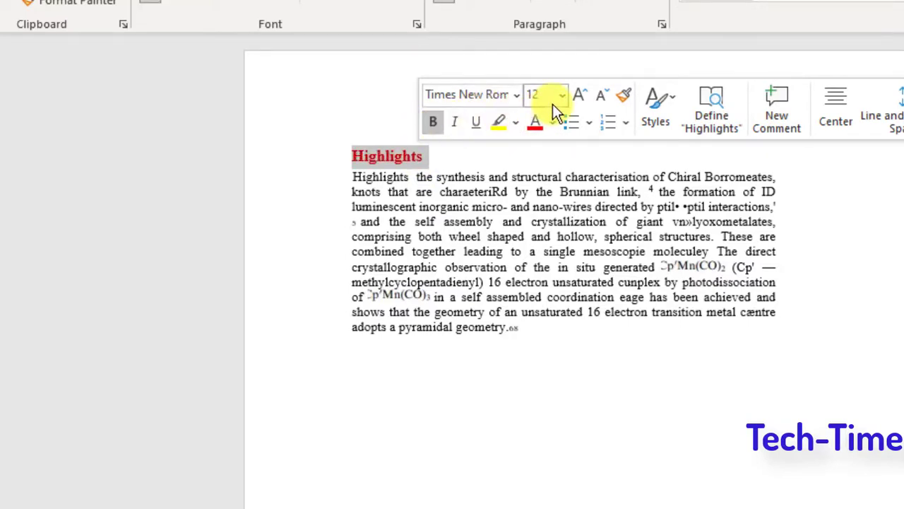
pyautogui.click(512, 94)
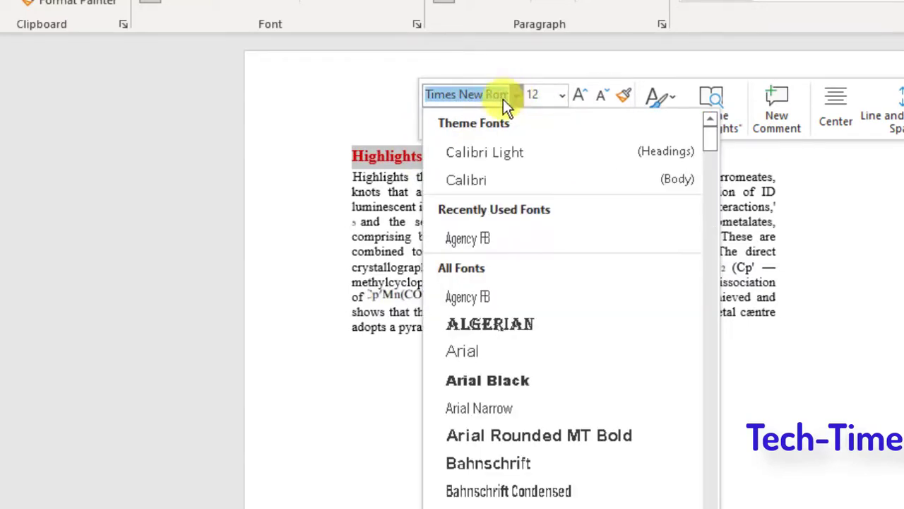
pyautogui.click(503, 156)
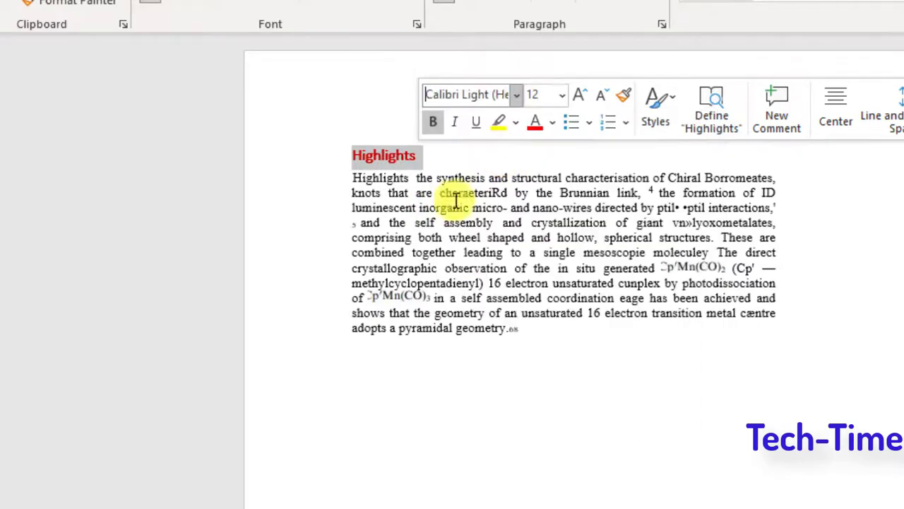
# Add the text "HIGHLIGHTS" in a new paragraph after the last paragraph of the converted document.
pyautogui.click(531, 353)
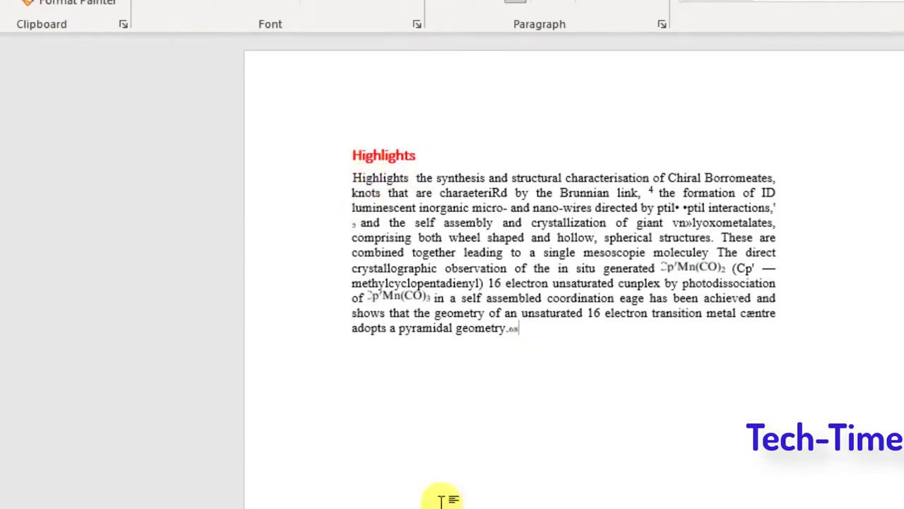
pyautogui.press('Return')
pyautogui.write('HIGHLIGHTS')
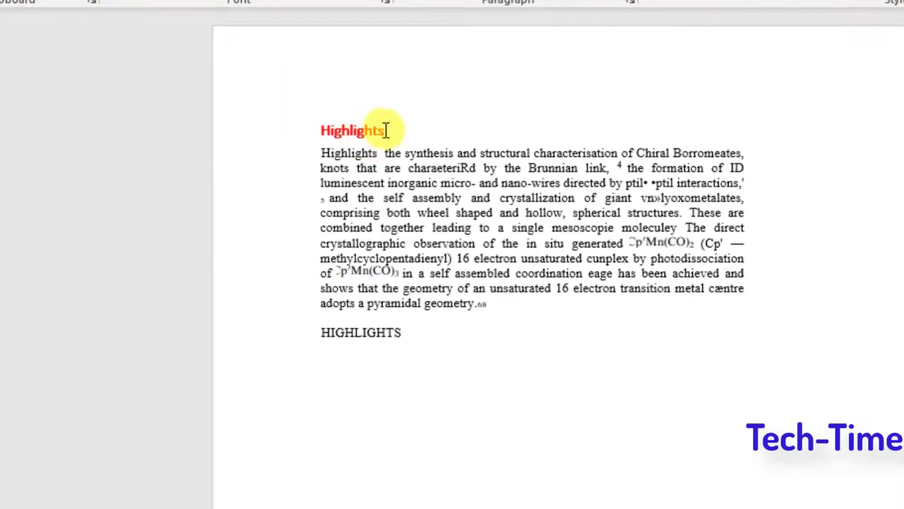
# Copy the formatting of the red "Highlights" heading onto the "HIGHLIGHTS" line with Format Painter.
pyautogui.doubleClick(387, 130)
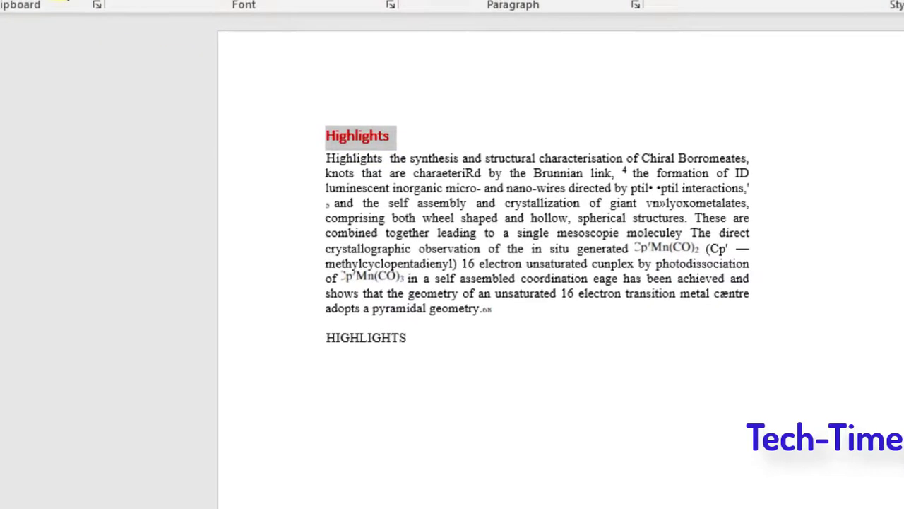
pyautogui.click(119, 39)
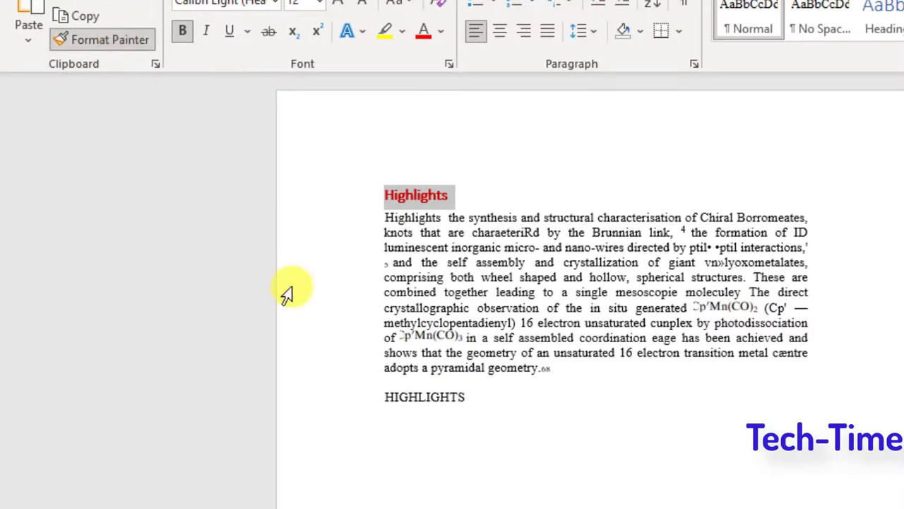
pyautogui.click(359, 408)
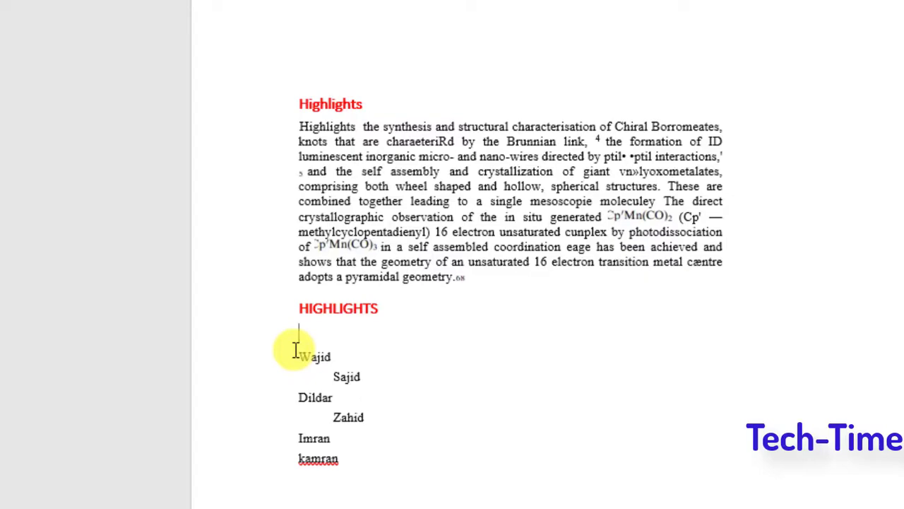
# Clear the uneven indents from the six names below "HIGHLIGHTS" by applying numbering to the list and removing it.
pyautogui.moveTo(298, 353); pyautogui.dragTo(338, 459)
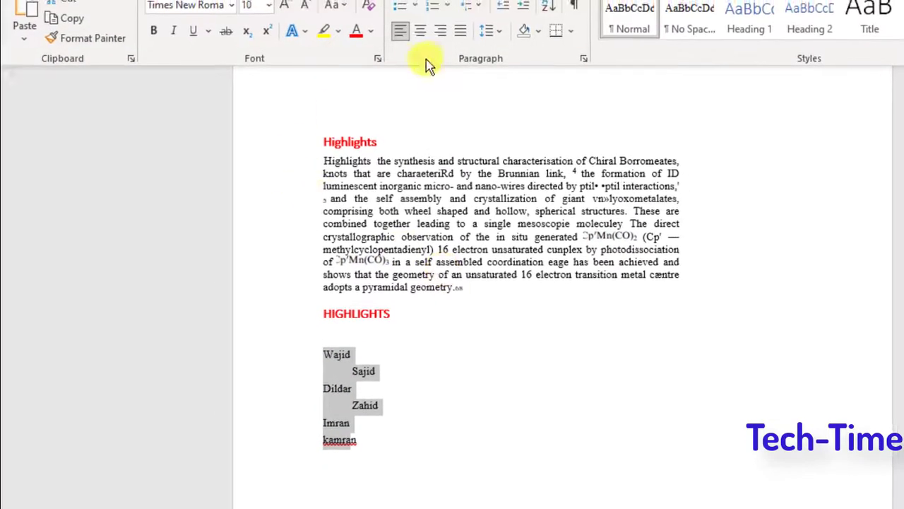
pyautogui.click(432, 5)
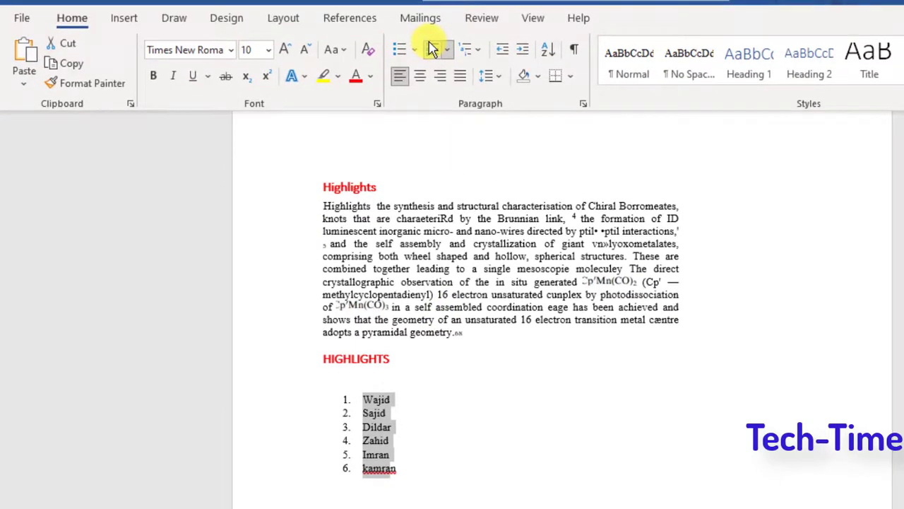
pyautogui.click(432, 50)
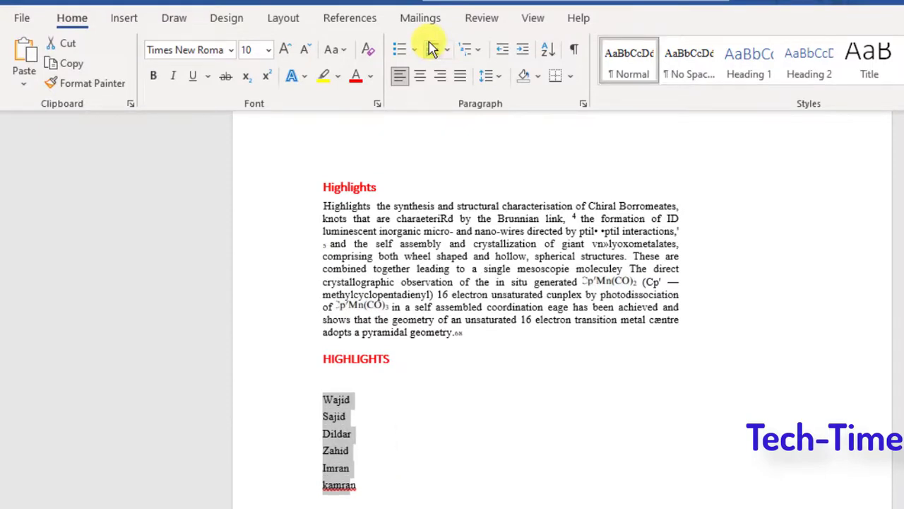
pyautogui.click(400, 437)
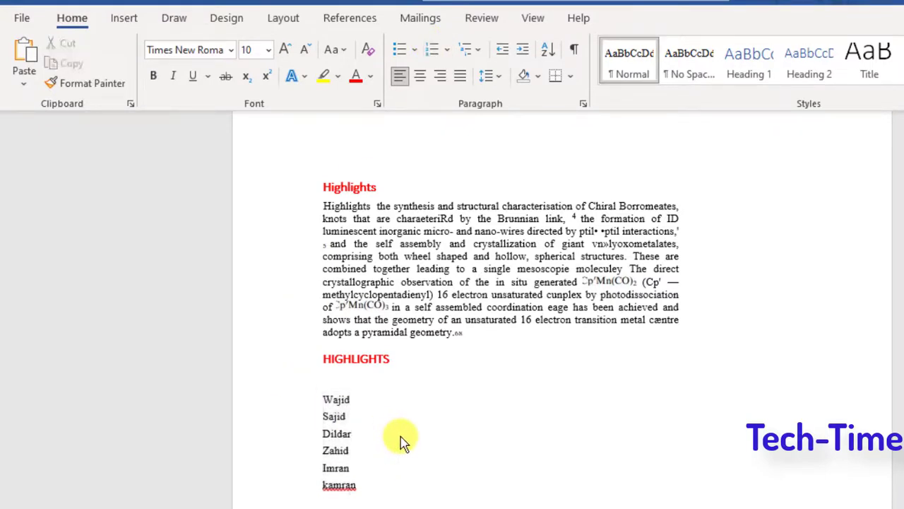
# Sort the six names below "HIGHLIGHTS" by paragraph as text in ascending order, with no header row.
pyautogui.click(737, 376)
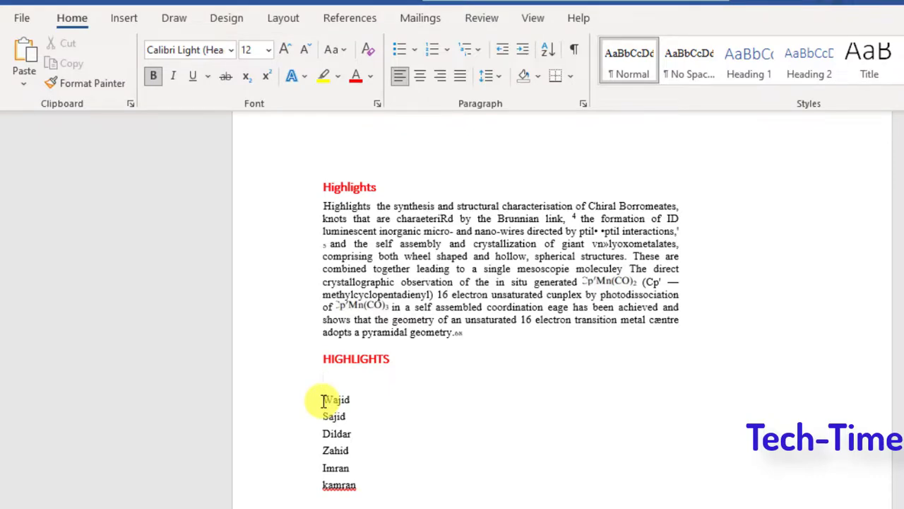
pyautogui.moveTo(322, 400); pyautogui.dragTo(357, 487)
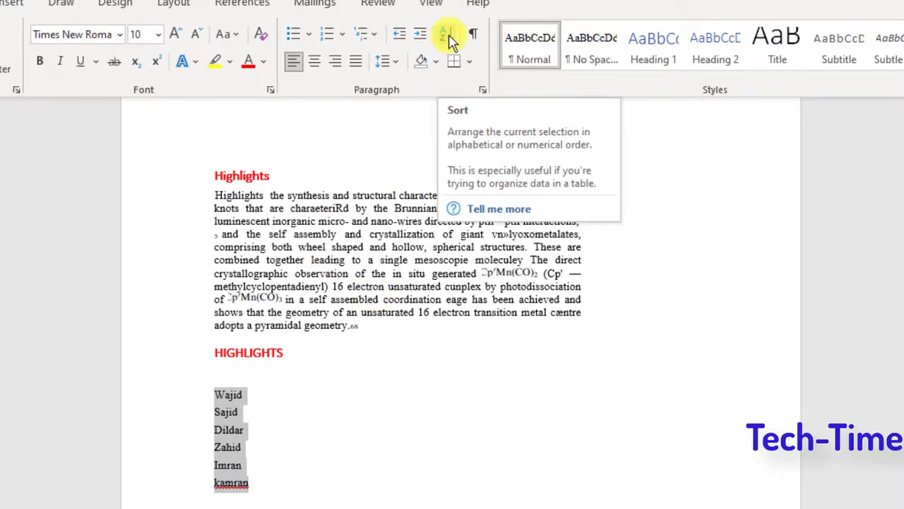
pyautogui.click(451, 38)
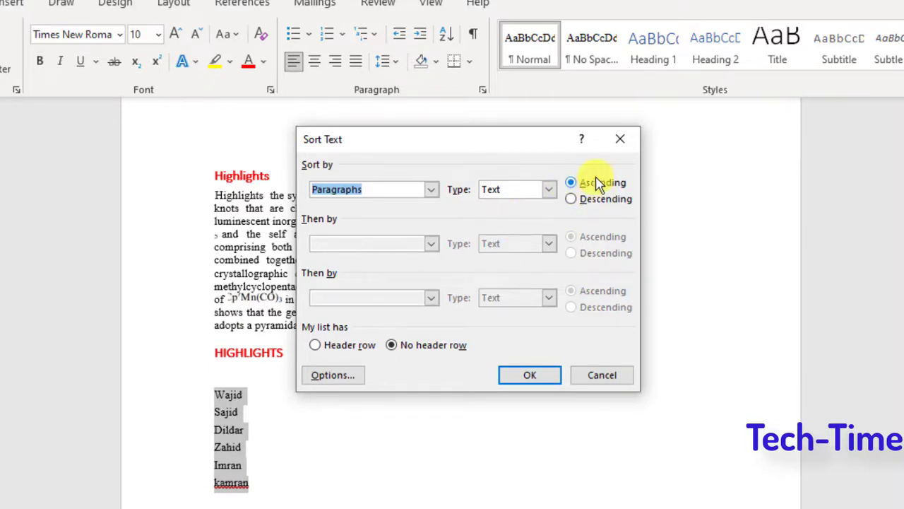
pyautogui.click(532, 376)
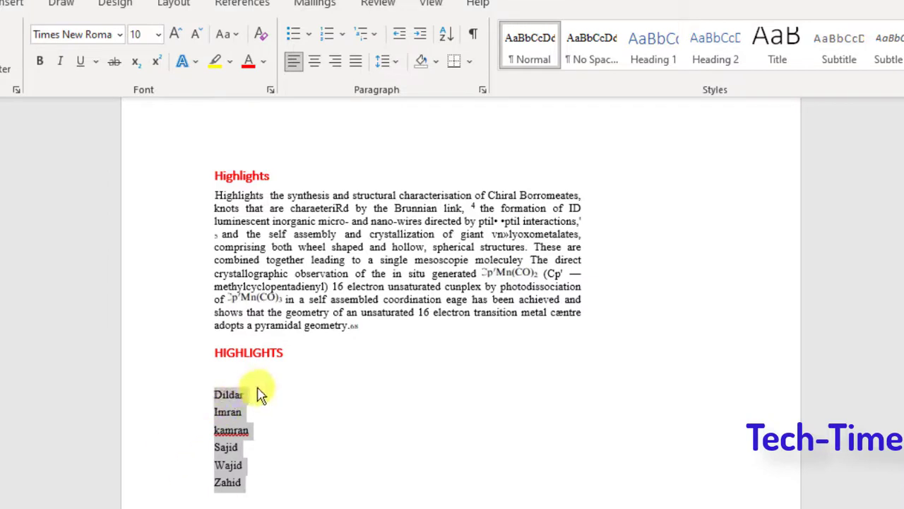
pyautogui.click(249, 399)
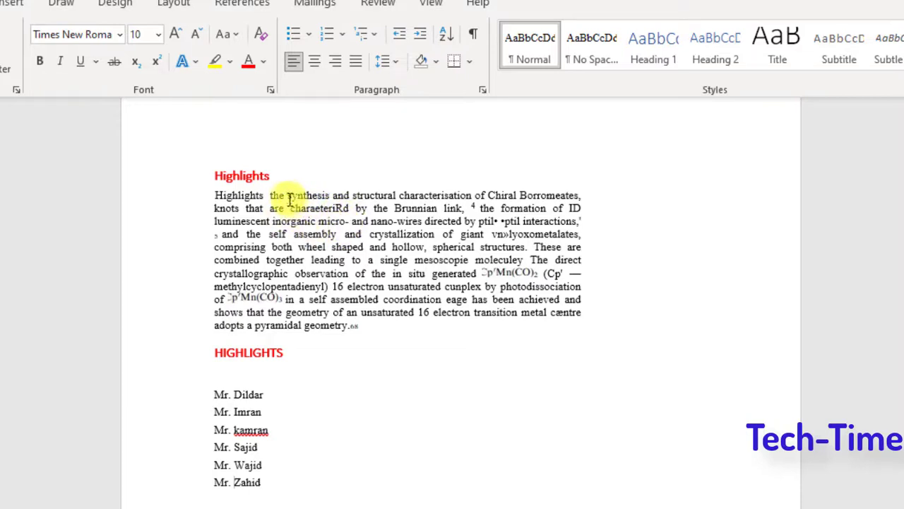
# Try bolding a vertical block of text through the middle of the paragraph below the first "Highlights" heading, and undo it.
pyautogui.moveTo(287, 195)
pyautogui.mouseDown()
pyautogui.moveTo(316, 209)
pyautogui.moveTo(329, 245)
pyautogui.moveTo(313, 236)
pyautogui.moveTo(295, 196)
pyautogui.mouseUp()
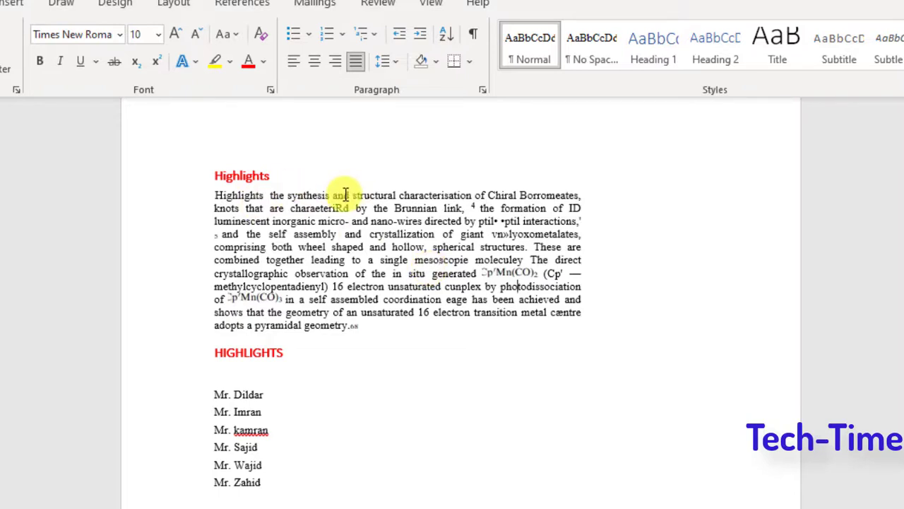
pyautogui.moveTo(345, 195); pyautogui.dragTo(417, 314)
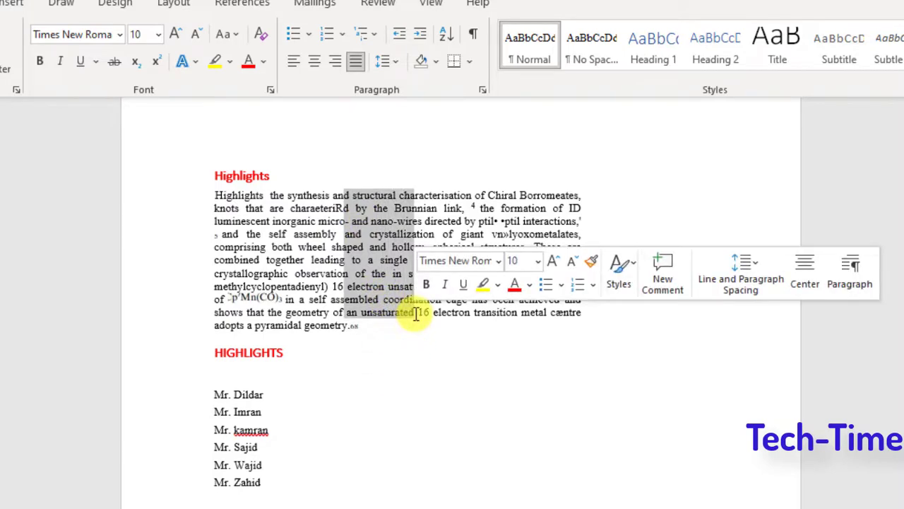
pyautogui.click(427, 285)
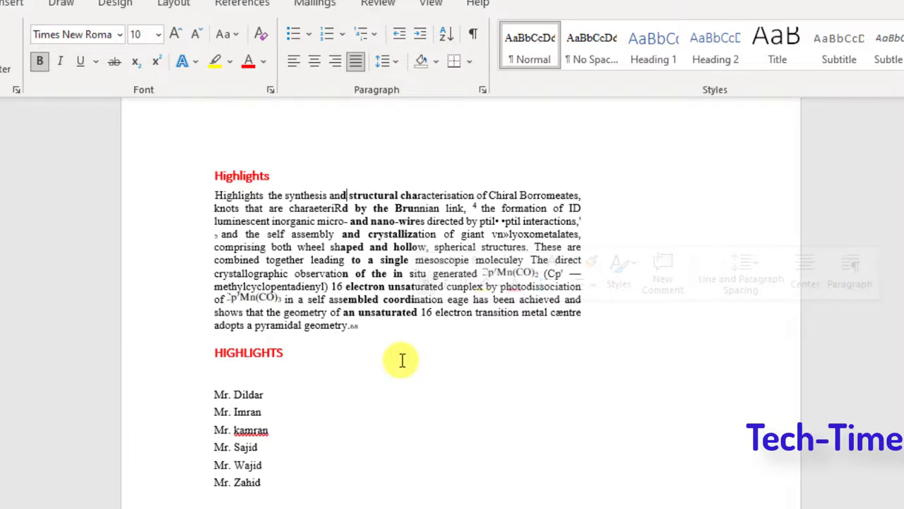
pyautogui.hotkey('ctrl', 'z')
# Select only the "Mr" prefixes of the six listed names as one vertical block and make them bold.
pyautogui.click(303, 409)
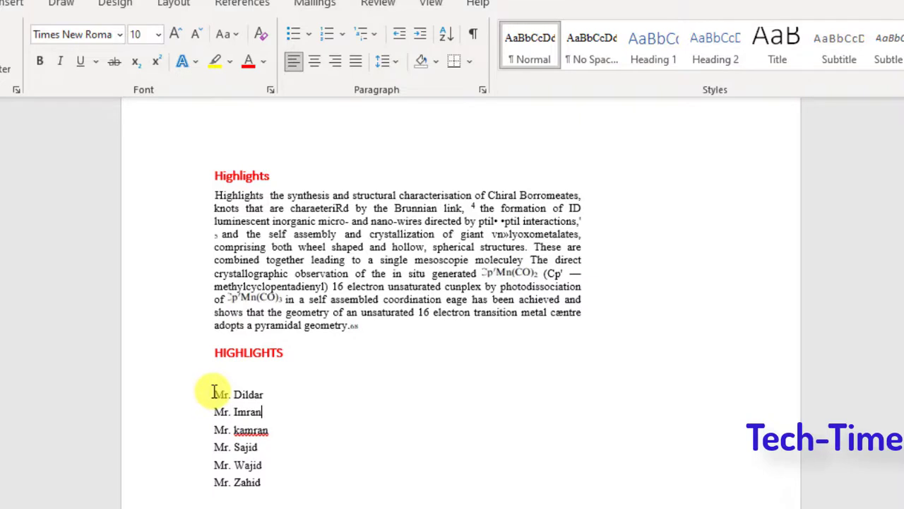
pyautogui.moveTo(214, 392); pyautogui.dragTo(232, 390)
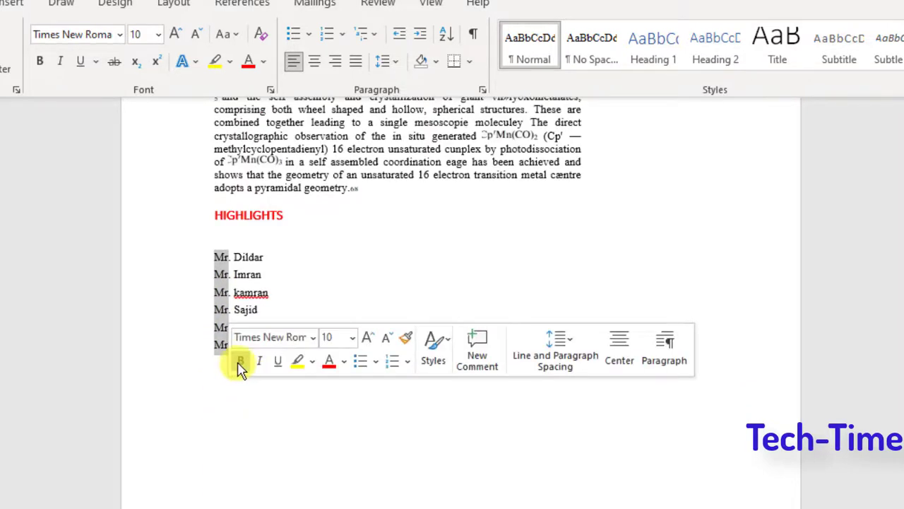
pyautogui.click(240, 364)
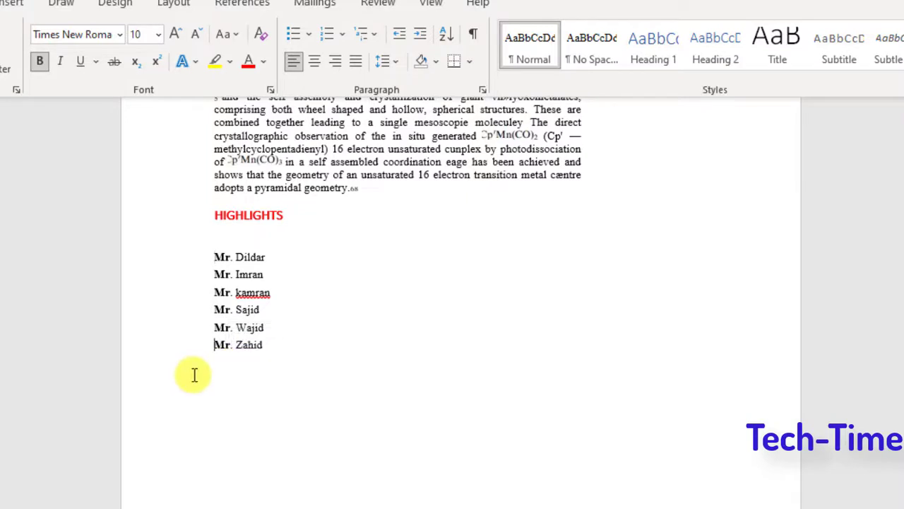